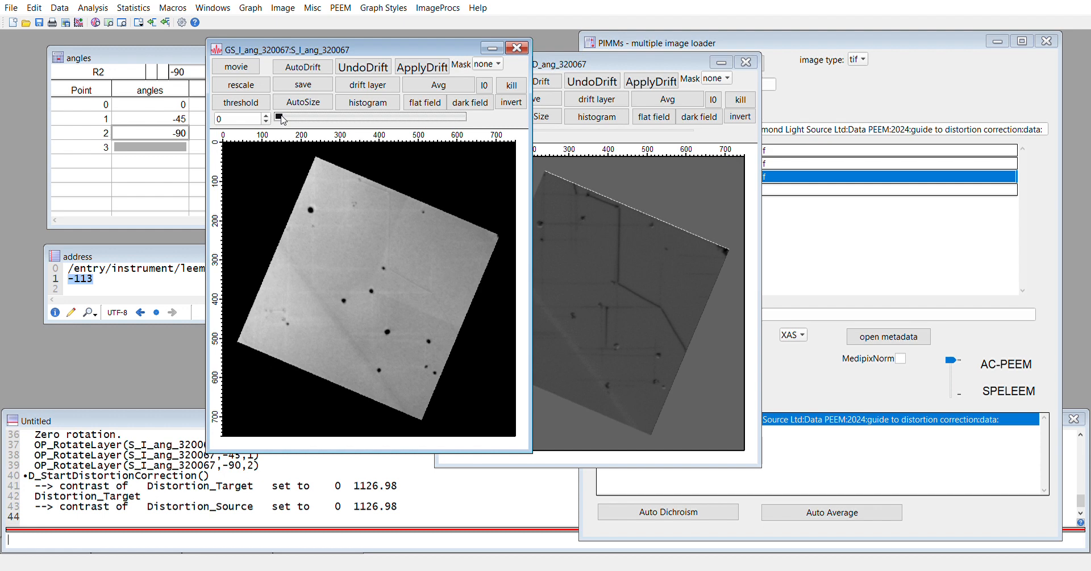
Check the rotated I-stack layers, move the GS_I window aside, and start PEEM distortion correction
mouse_move(282, 122)
left_mouse_down()
mouse_move(446, 120)
mouse_move(300, 122)
mouse_move(447, 130)
mouse_move(297, 125)
left_mouse_up()
left_click_drag(399, 48, 302, 58)
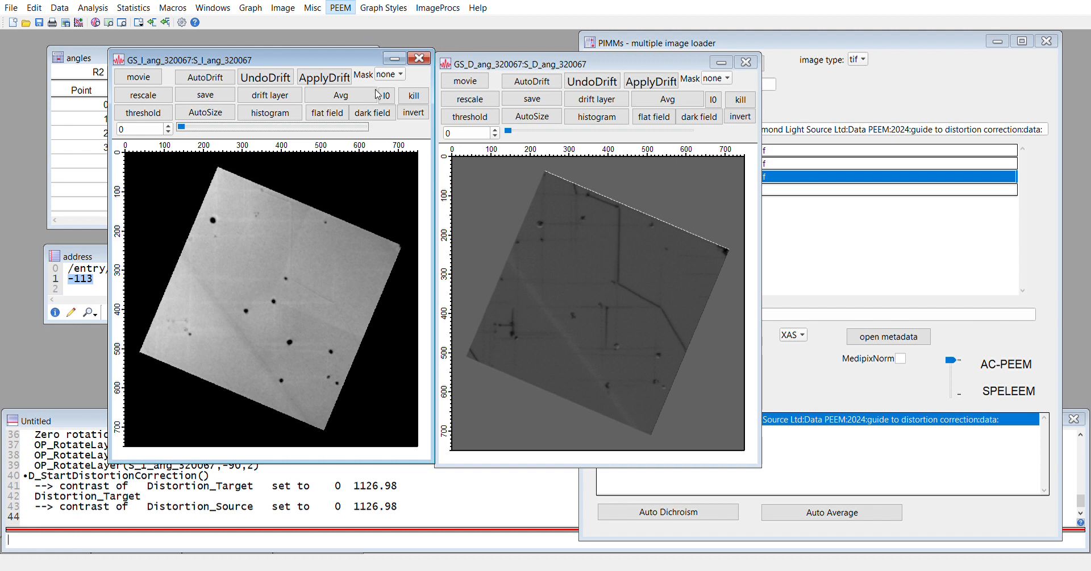
left_click(567, 99)
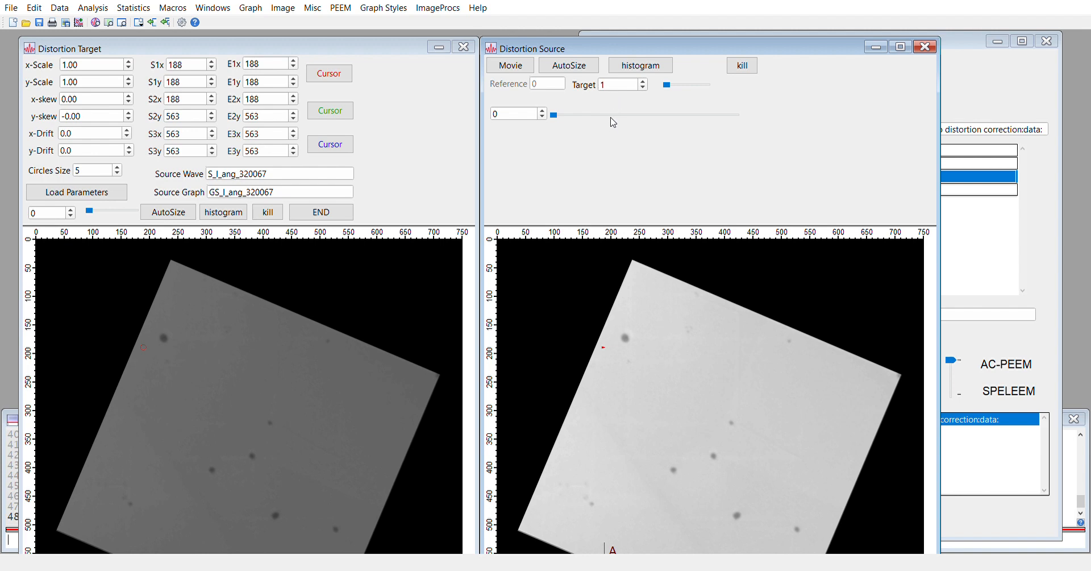
Switch the Distortion Target to frame 1, showing the rotated I image
left_click(199, 69)
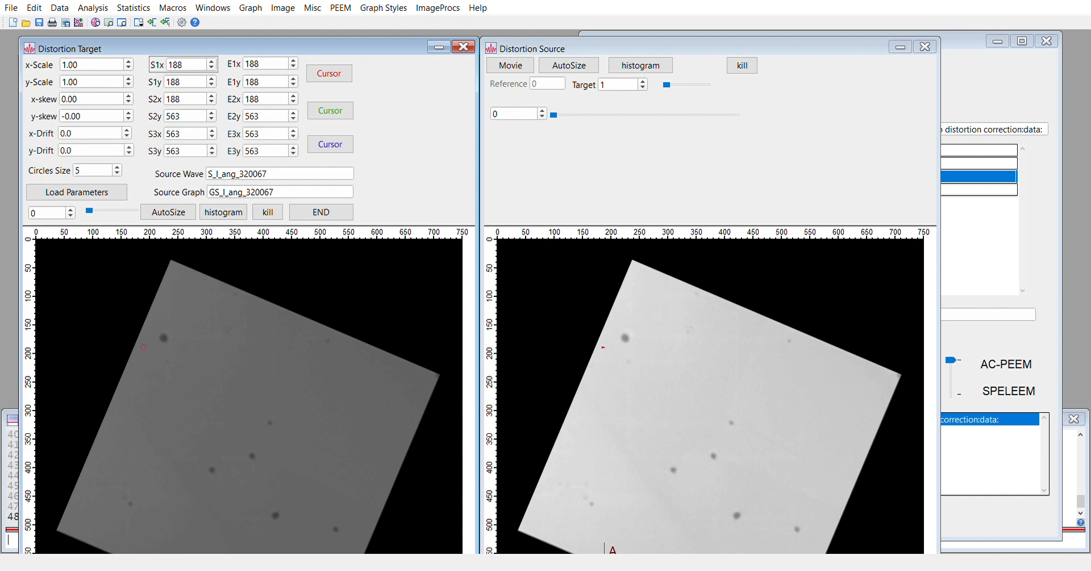
left_click_drag(90, 211, 131, 214)
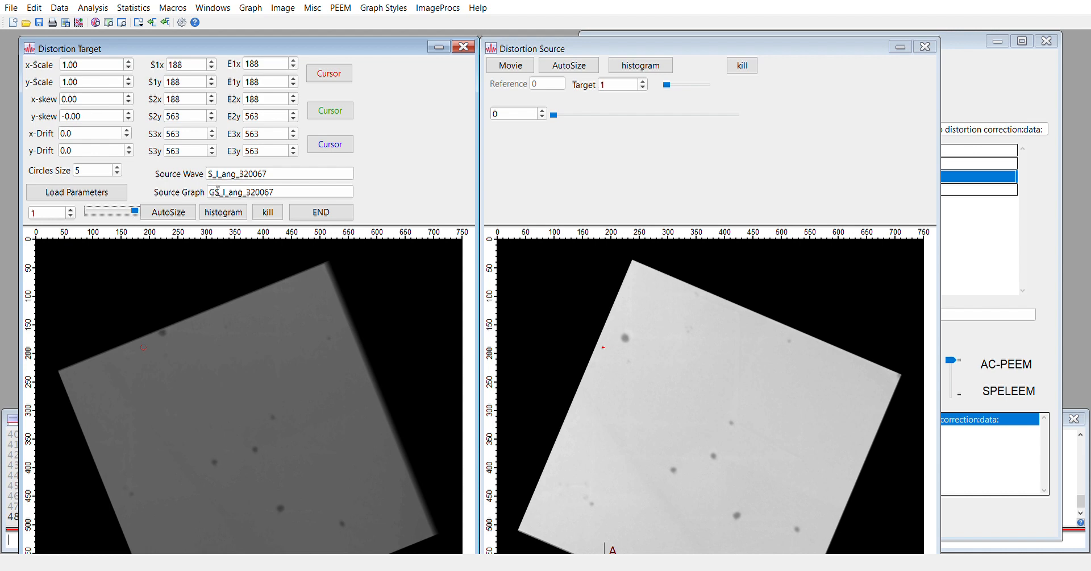
left_click(573, 172)
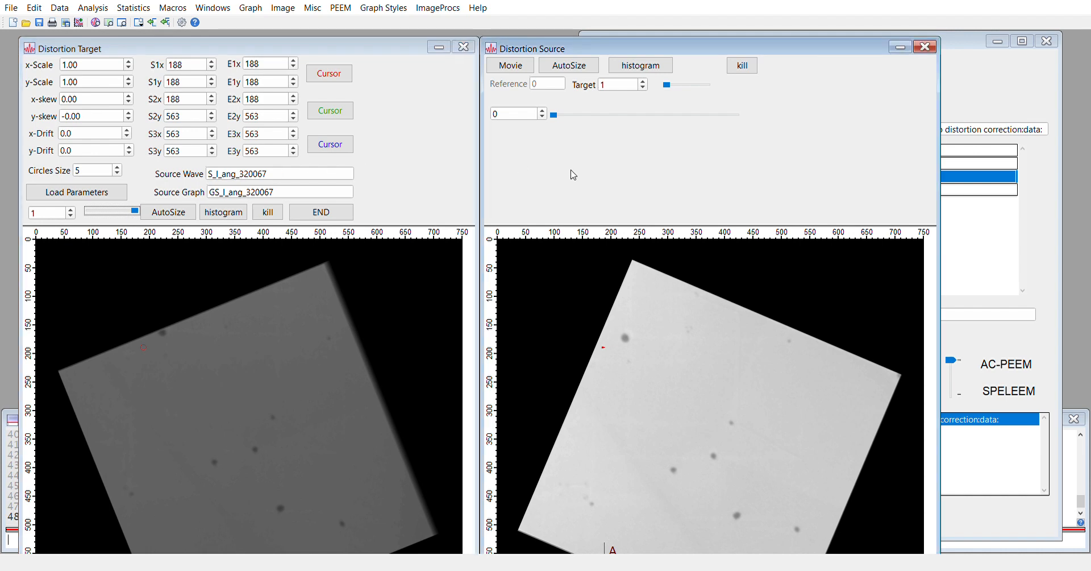
left_click(668, 85)
mouse_move(669, 89)
left_mouse_down()
mouse_move(716, 92)
mouse_move(669, 91)
left_mouse_up()
mouse_move(669, 92)
left_mouse_down()
mouse_move(711, 89)
mouse_move(675, 93)
left_mouse_up()
left_click(543, 111)
mouse_move(668, 85)
left_mouse_down()
mouse_move(710, 92)
mouse_move(675, 92)
left_mouse_up()
mouse_move(666, 86)
left_mouse_down()
mouse_move(713, 89)
mouse_move(674, 88)
left_mouse_up()
mouse_move(668, 86)
left_mouse_down()
mouse_move(718, 89)
mouse_move(674, 88)
left_mouse_up()
left_click(644, 81)
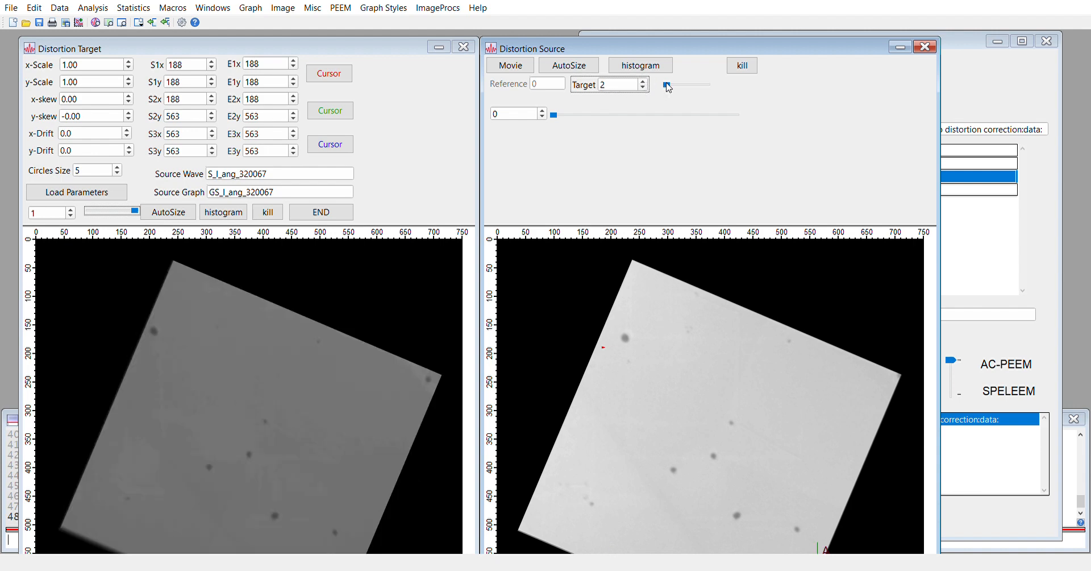
left_click(667, 86)
mouse_move(668, 89)
left_mouse_down()
mouse_move(706, 90)
mouse_move(683, 93)
left_mouse_up()
left_click_drag(709, 89, 672, 92)
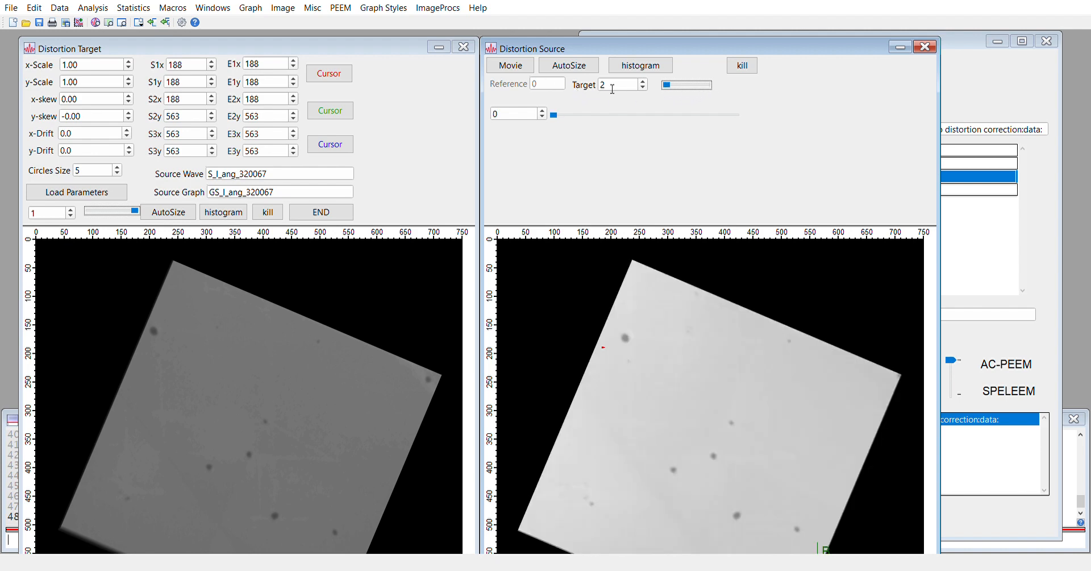
left_click(643, 87)
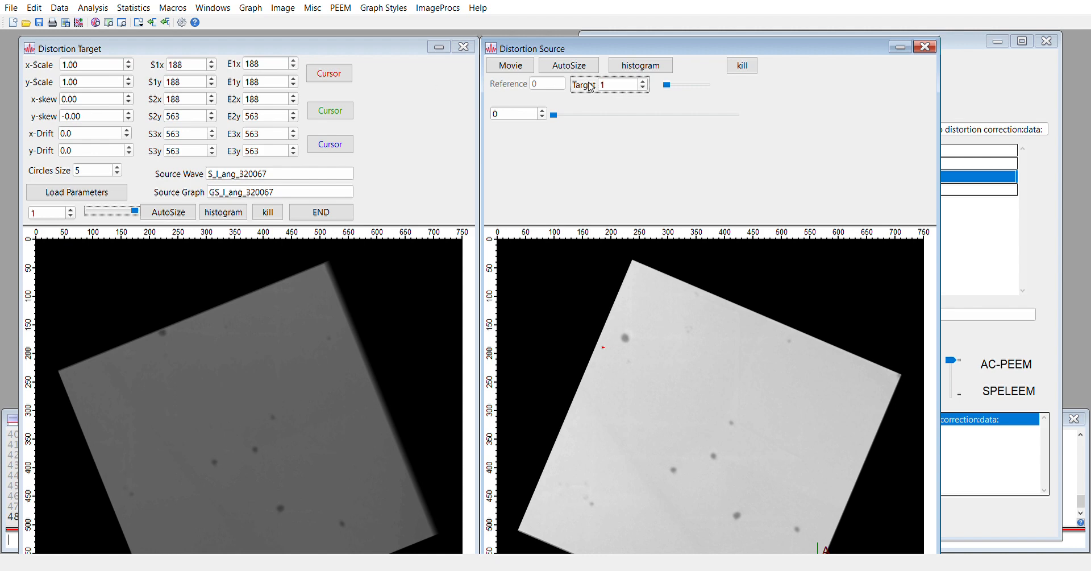
left_click(197, 68)
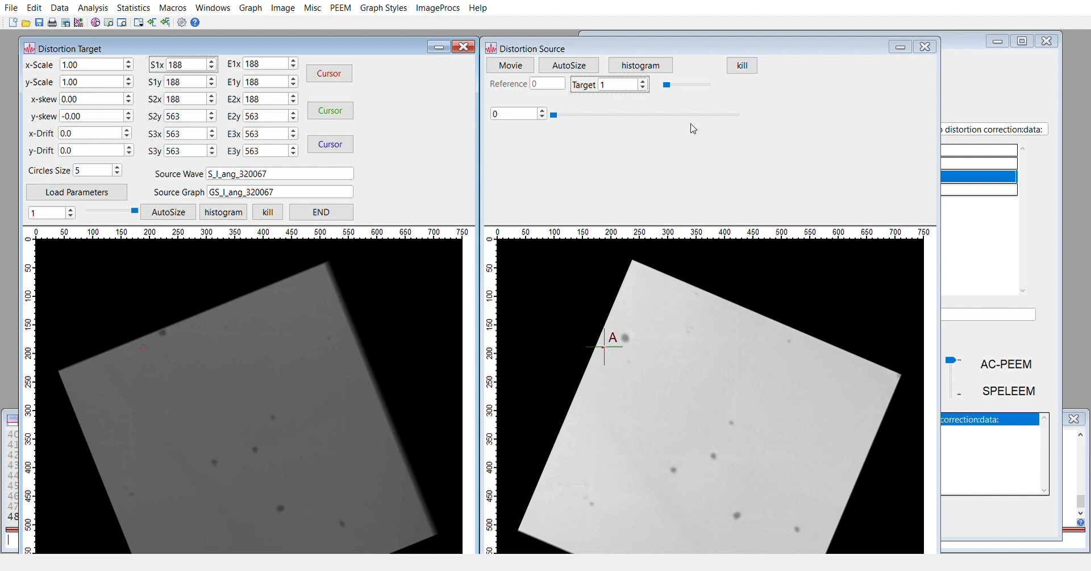
Place marker B on the dark particle in source frame 0, then show source frame 1
mouse_move(667, 86)
left_mouse_down()
mouse_move(706, 85)
mouse_move(673, 88)
left_mouse_up()
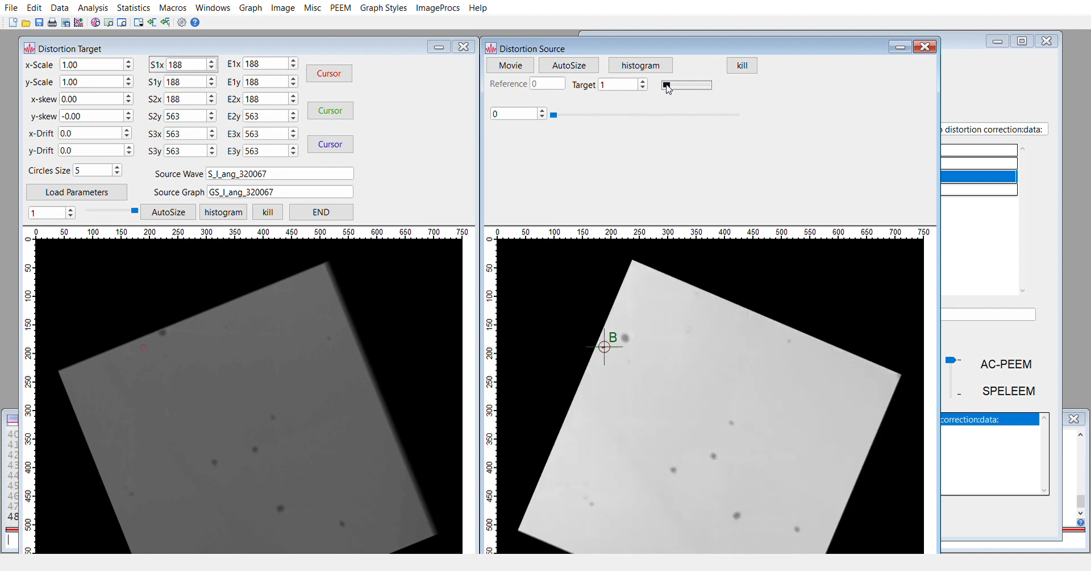
left_click_drag(708, 88, 659, 84)
left_click(639, 341)
key("Right")
key("Right")
key("Right")
key("Right")
key("Right")
key("Right")
key("Right")
key("Right")
key("Right")
key("Right")
key("Right")
key("Right")
key("Right")
key("Right")
key("Right")
key("Right")
key("Right")
key("Right")
key("Right")
key("Right")
key("Right")
key("Right")
key("Right")
key("Right")
key("Right")
key("Right")
key("Right")
key("Right")
key("Right")
key("Right")
key("Up")
key("Up")
key("Up")
key("Up")
key("Up")
key("Up")
key("Up")
key("Up")
key("Up")
key("Up")
key("Up")
key("Up")
key("Up")
key("Up")
left_click_drag(668, 86, 708, 85)
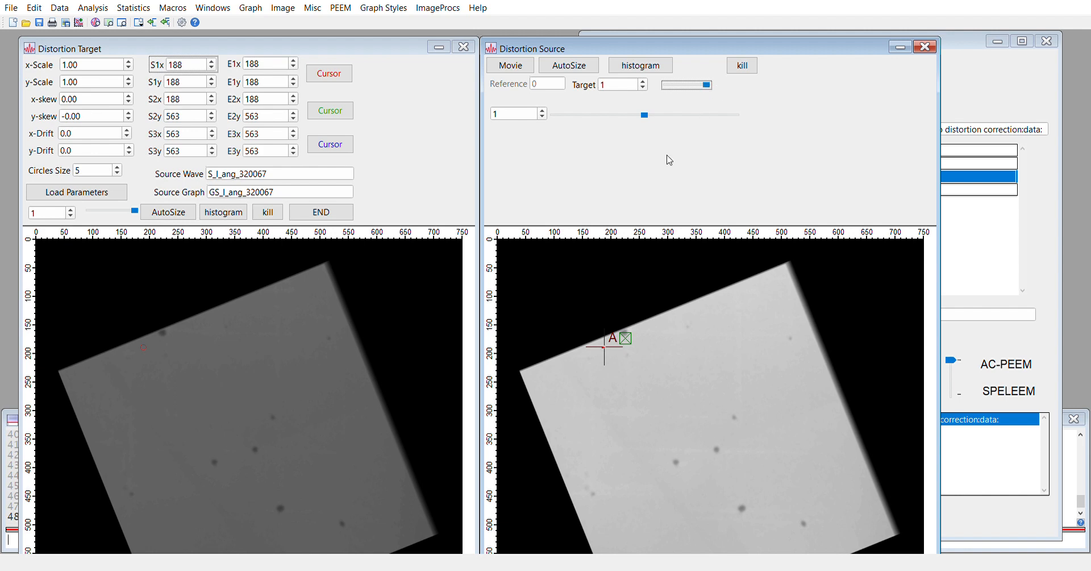
Set marker A on the particle and record the first pair: S1 223, 164 and E1 225, 173
left_click(656, 408)
key("Right")
key("Right")
key("Right")
key("Right")
key("Right")
key("Right")
key("Right")
key("Right")
key("Right")
key("Right")
key("Right")
key("Right")
key("Right")
key("Right")
key("Right")
key("Right")
key("Right")
key("Right")
key("Right")
key("Right")
key("Right")
key("Right")
key("Right")
key("Right")
key("Right")
key("Right")
key("Right")
key("Right")
key("Right")
key("Right")
key("Right")
key("Right")
key("Right")
key("Right")
key("Right")
key("Up")
key("Up")
key("Up")
key("Up")
key("Up")
key("Up")
key("Up")
key("Up")
key("Up")
key("Up")
key("Up")
key("Up")
key("Up")
key("Up")
key("Up")
key("Up")
key("Up")
key("Up")
key("Up")
key("Up")
key("Up")
key("Up")
key("Up")
key("Up")
key("Up")
left_click(330, 79)
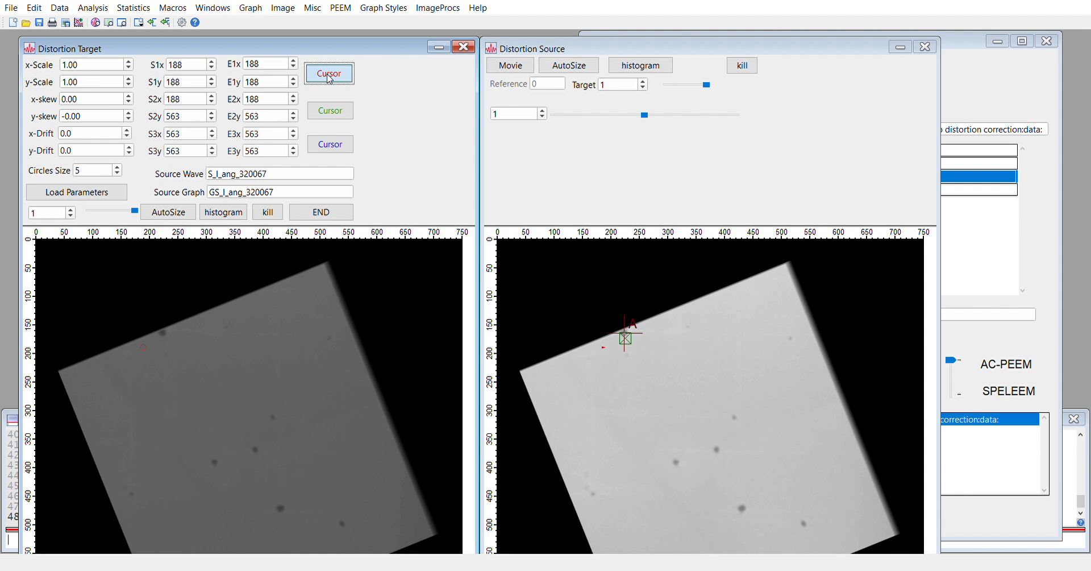
left_click(199, 69)
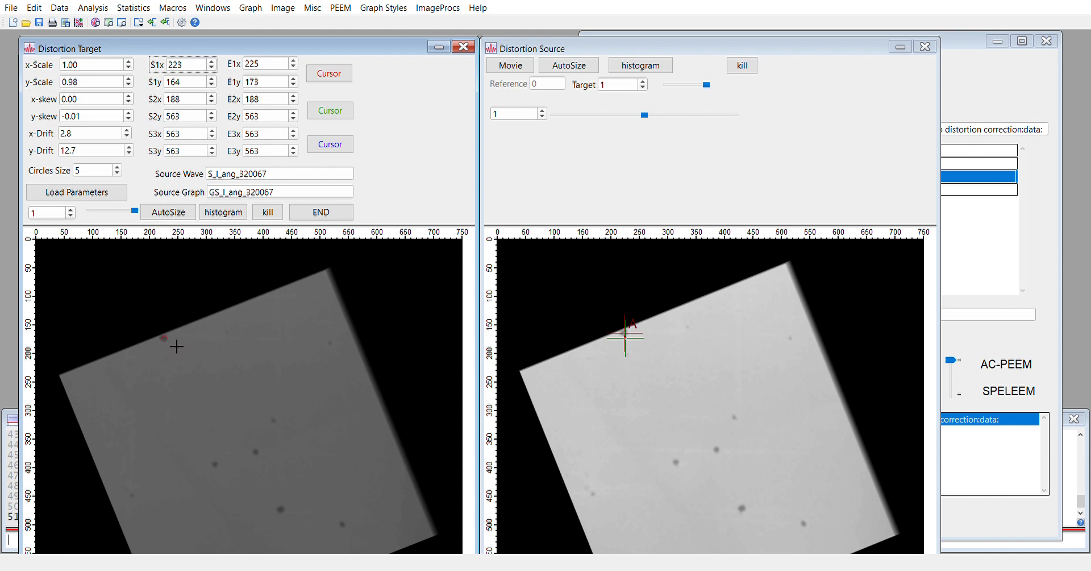
Return the Distortion Target to frame 0 and reposition the Distortion Source window
left_click_drag(131, 211, 94, 220)
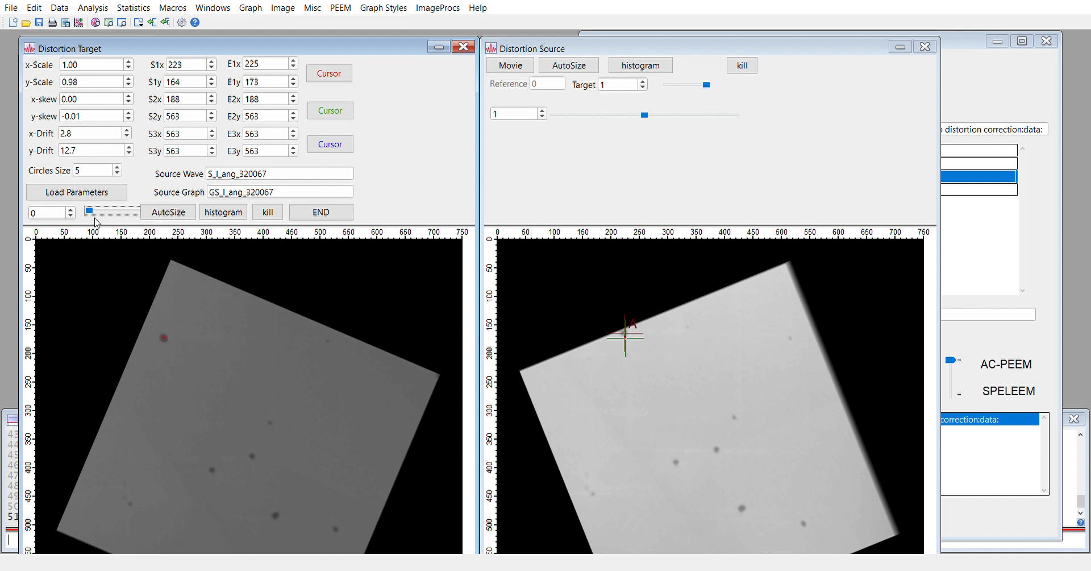
mouse_move(91, 212)
left_mouse_down()
mouse_move(134, 215)
mouse_move(100, 215)
left_mouse_up()
left_click(191, 104)
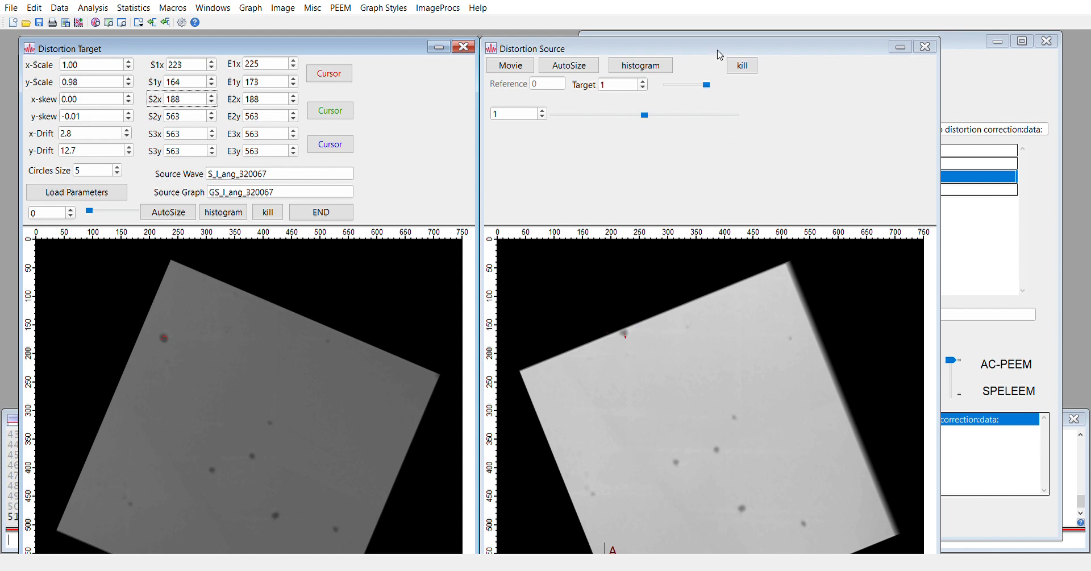
left_click_drag(717, 53, 721, 47)
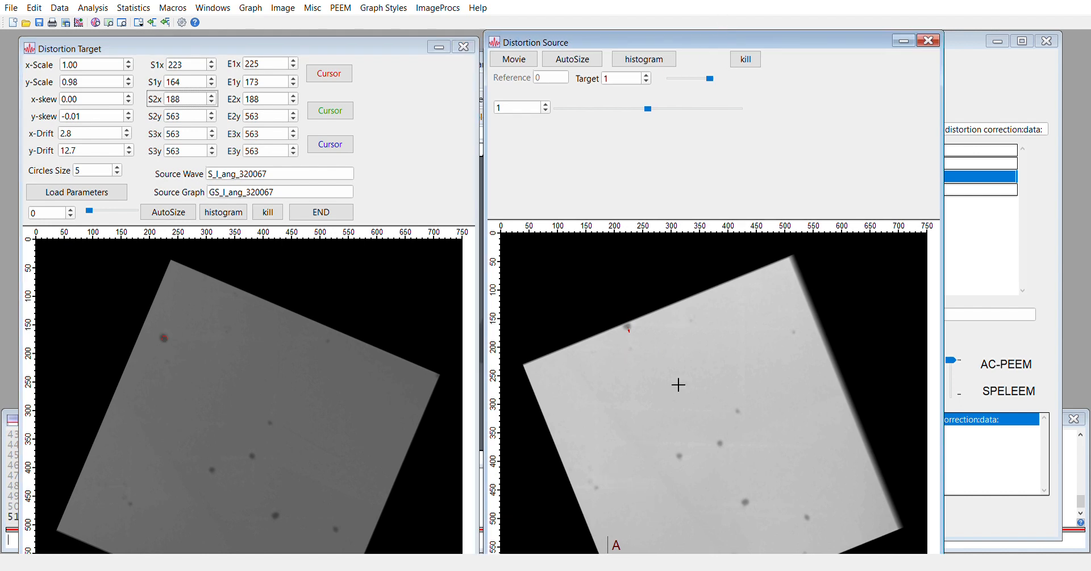
left_click(712, 80)
Place marker A on the dark speck near x 310, y 400 in source frame 1
left_click(709, 80)
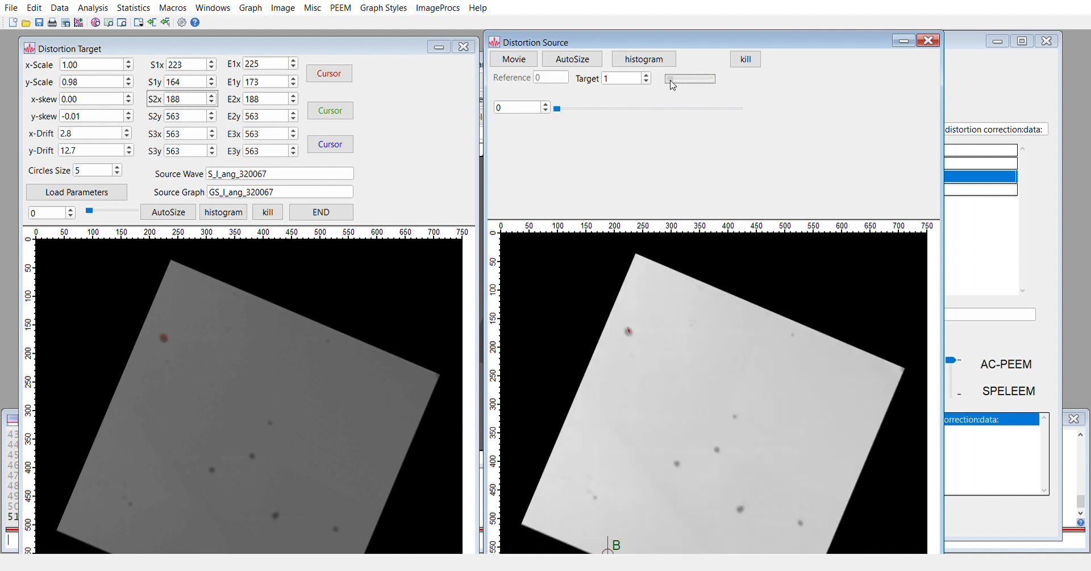
mouse_move(706, 76)
left_mouse_down()
mouse_move(674, 78)
mouse_move(707, 77)
left_mouse_up()
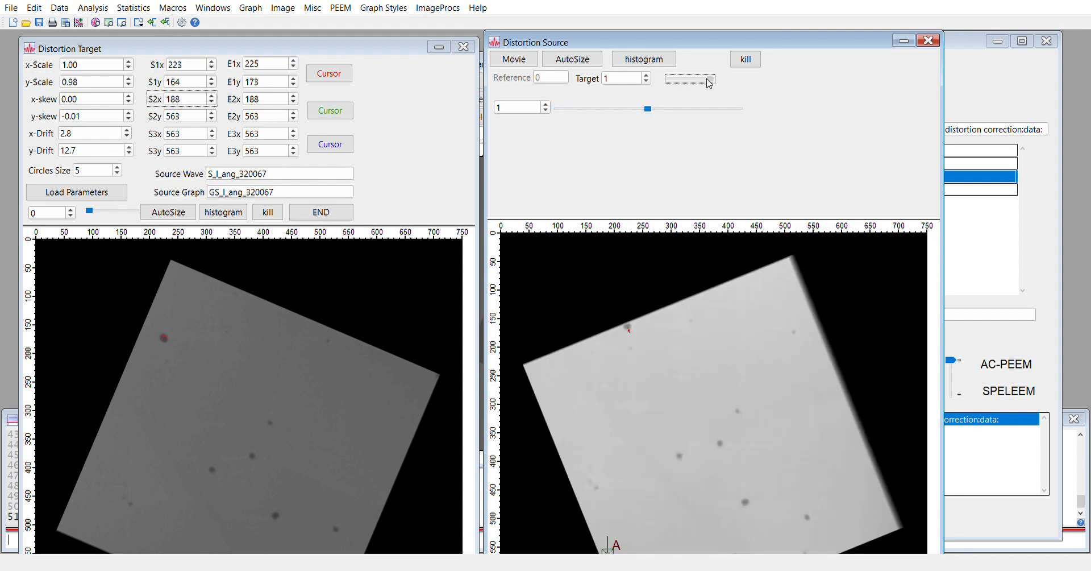
left_click(623, 383)
key("Up")
key("Up")
key("Up")
key("Up")
key("Up")
key("Up")
key("Up")
key("Up")
key("Up")
key("Up")
key("Up")
key("Up")
key("Up")
key("Up")
key("Up")
key("Up")
key("Up")
key("Up")
key("Up")
key("Up")
left_click_drag(608, 526, 674, 462)
key("Up")
key("Up")
key("Up")
key("Up")
key("Up")
key("Up")
key("Up")
key("Up")
key("Up")
key("Up")
key("Up")
key("Up")
key("Right")
key("Right")
key("Right")
key("Right")
key("Right")
key("Right")
key("Right")
key("Right")
Back on source frame 0, place marker B on the same speck
left_click_drag(701, 80, 673, 77)
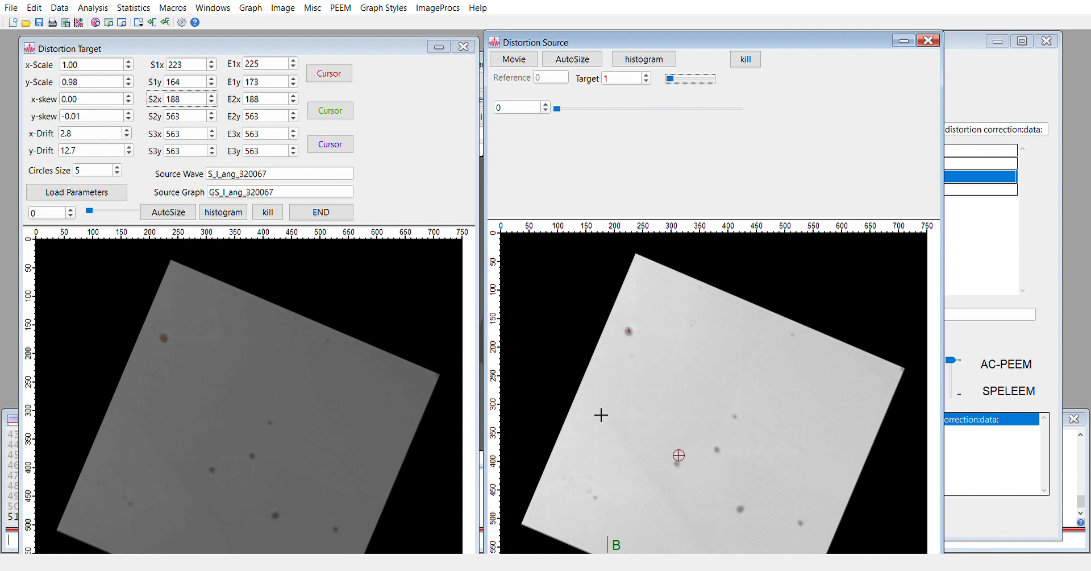
left_click(616, 535)
left_click_drag(615, 537, 679, 469)
Record the second point pair: source 313, 389 matched to target 309, 406
left_click(337, 118)
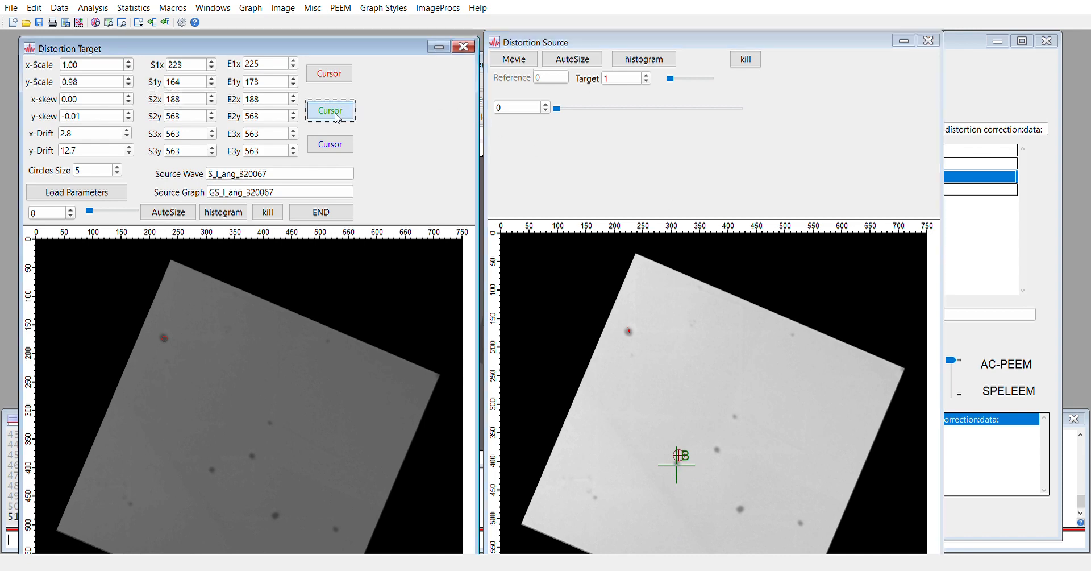
left_click(337, 118)
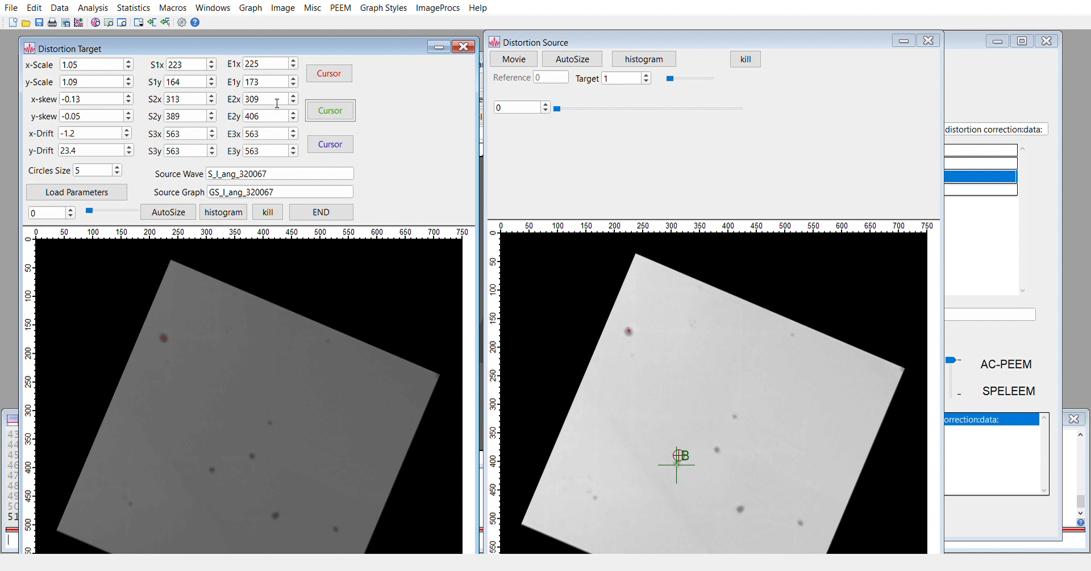
left_click(193, 106)
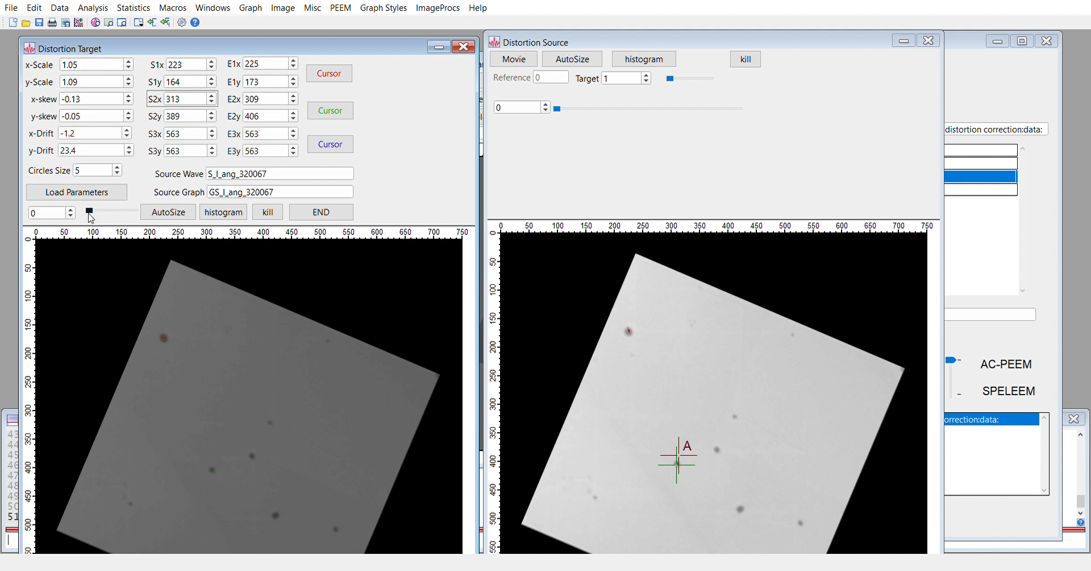
mouse_move(91, 213)
left_mouse_down()
mouse_move(137, 219)
mouse_move(100, 224)
left_mouse_up()
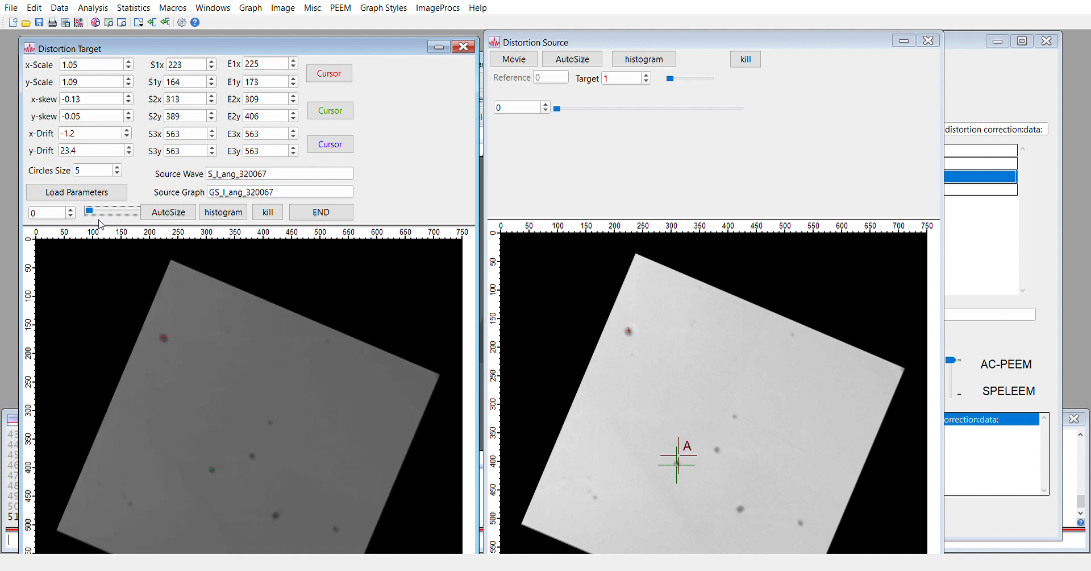
left_click(200, 137)
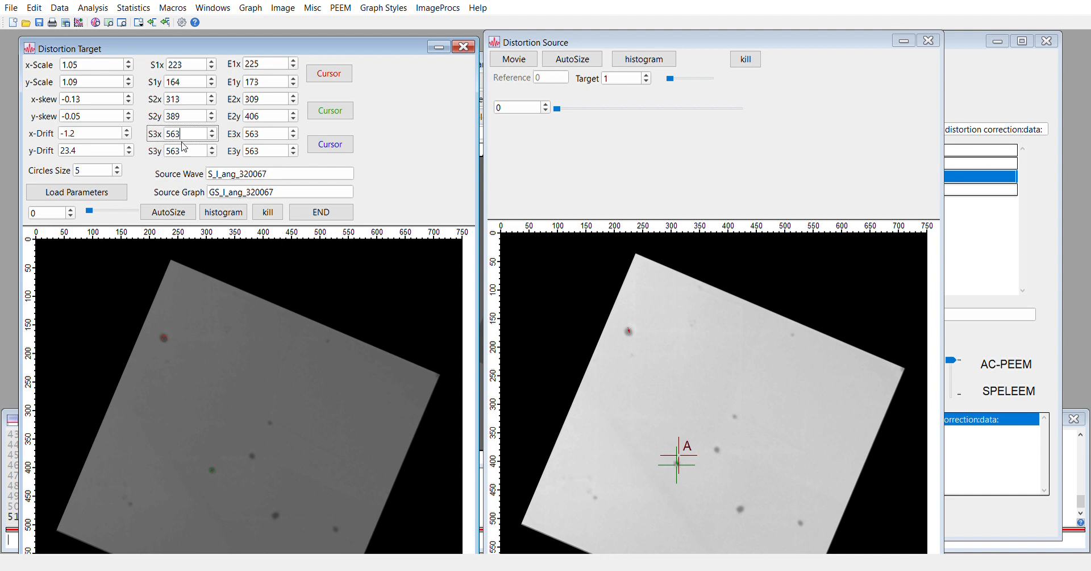
Place marker B on a dark spot in the source's reference frame
key("Return")
left_click(806, 518)
mouse_move(670, 80)
left_mouse_down()
mouse_move(708, 84)
mouse_move(678, 85)
left_mouse_up()
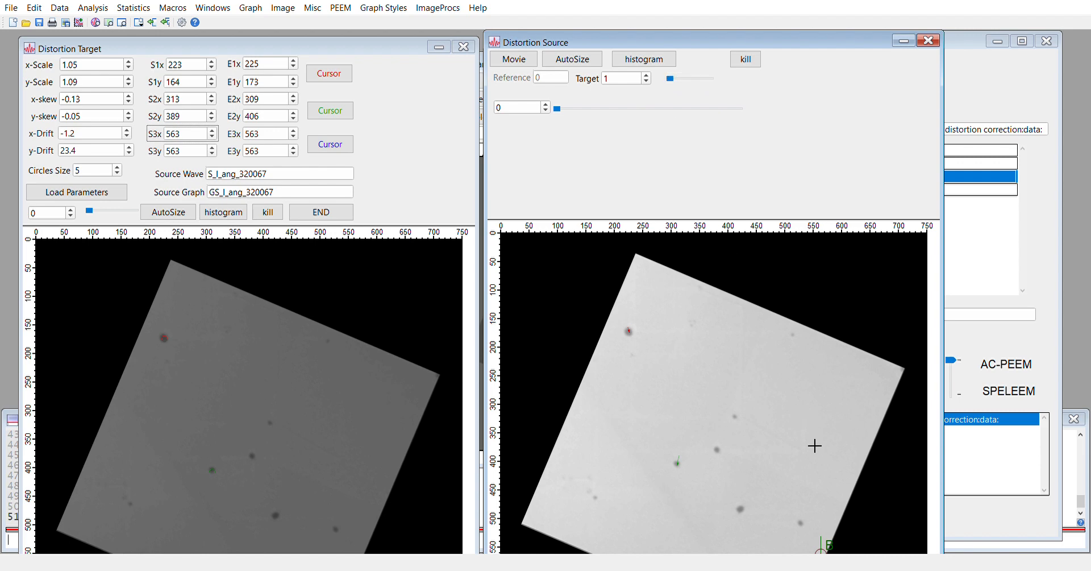
left_click_drag(822, 555, 742, 422)
mouse_move(738, 421)
left_mouse_down()
mouse_move(811, 527)
mouse_move(735, 417)
left_mouse_up()
Mark the matching spot with marker A in the next frame and record the third pair (417, 313 to 411, 321)
left_click_drag(672, 83, 716, 86)
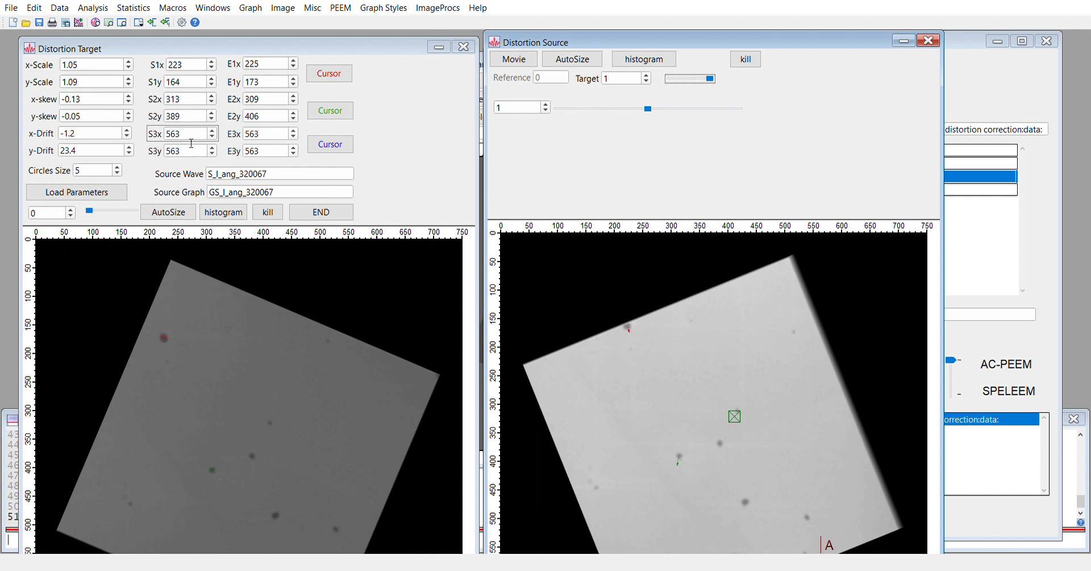
left_click(817, 545)
left_click_drag(824, 546, 743, 410)
left_click(693, 80)
mouse_move(694, 81)
left_mouse_down()
mouse_move(676, 81)
mouse_move(722, 84)
mouse_move(686, 84)
left_mouse_up()
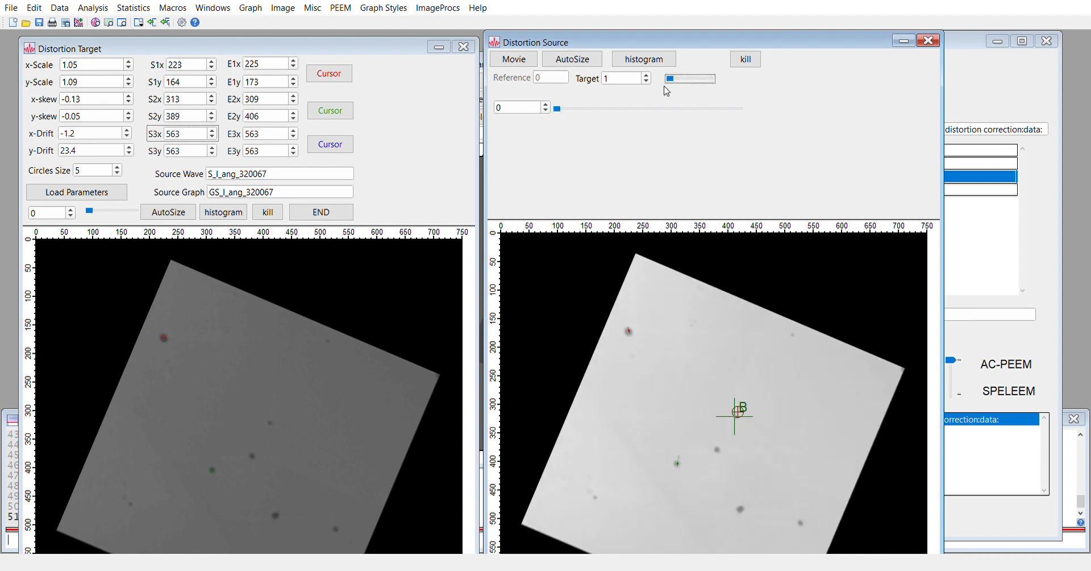
left_click(333, 146)
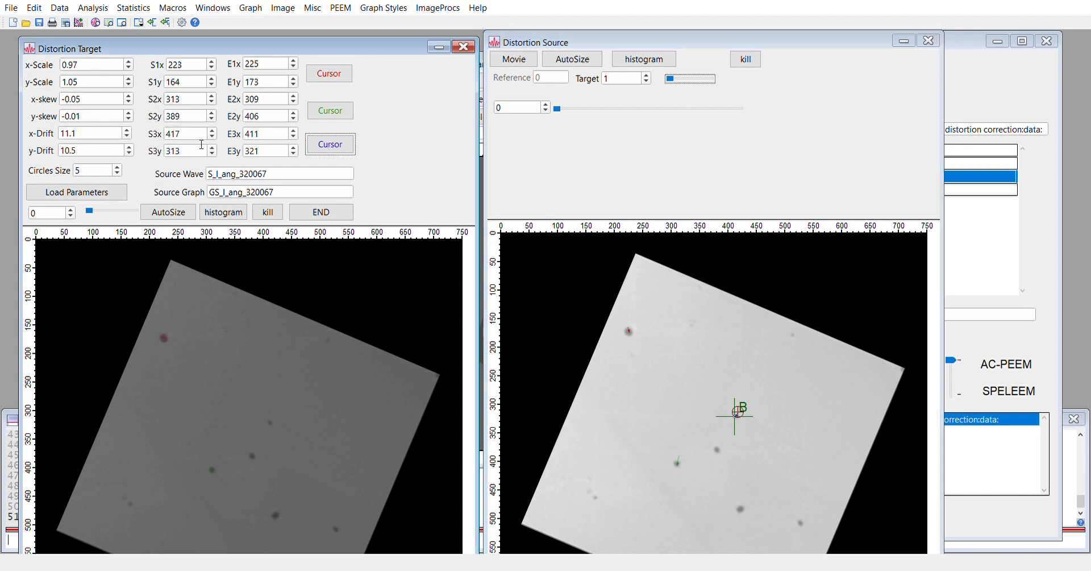
left_click(95, 212)
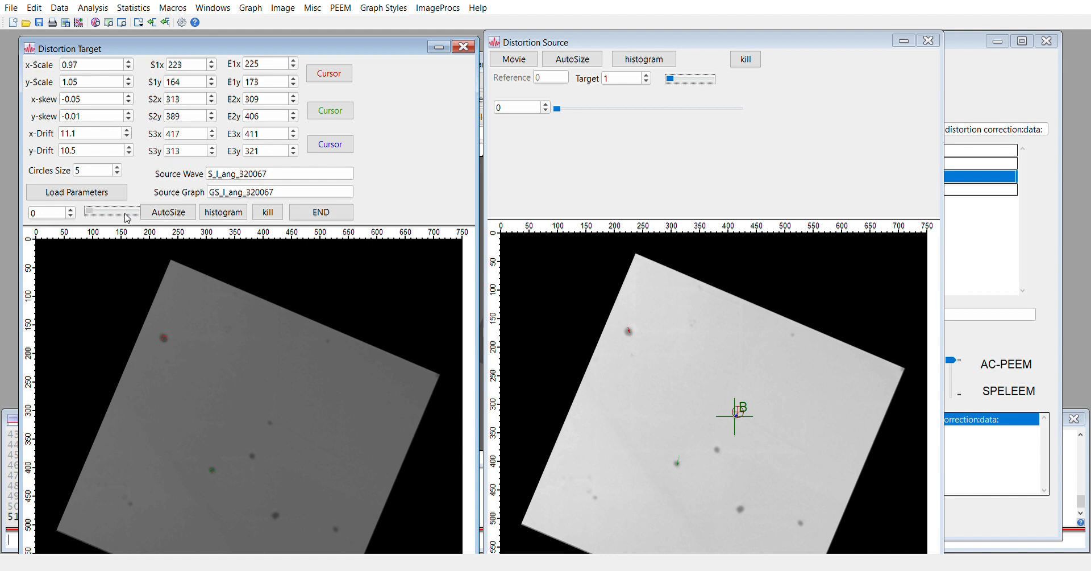
mouse_move(100, 217)
left_mouse_down()
mouse_move(120, 220)
mouse_move(95, 219)
left_mouse_up()
Set the target image contrast to the 94% range, raising the minimum to about 390
left_click(223, 212)
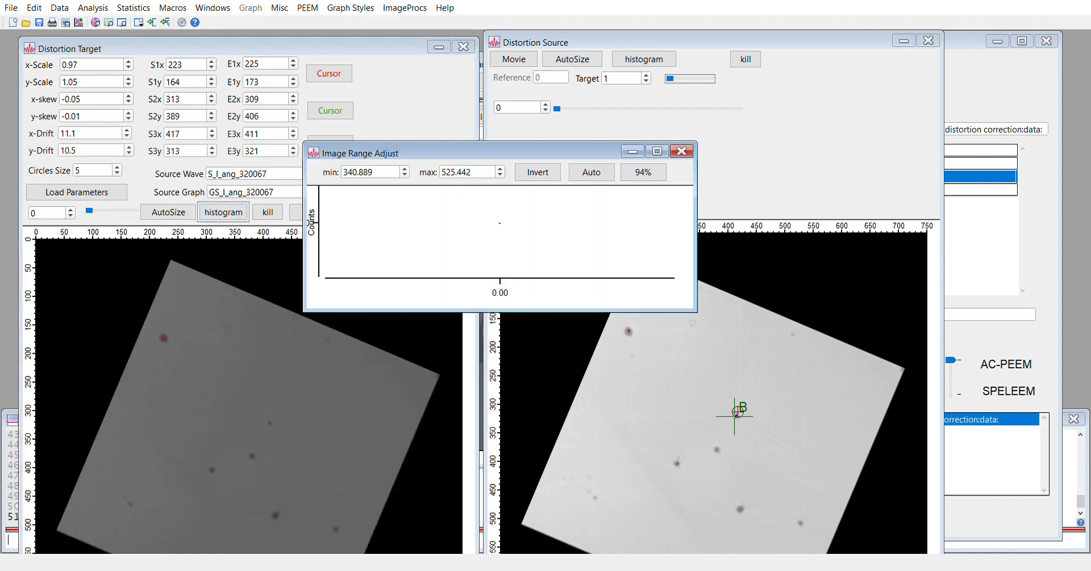
left_click_drag(618, 522, 539, 285)
left_click(732, 306)
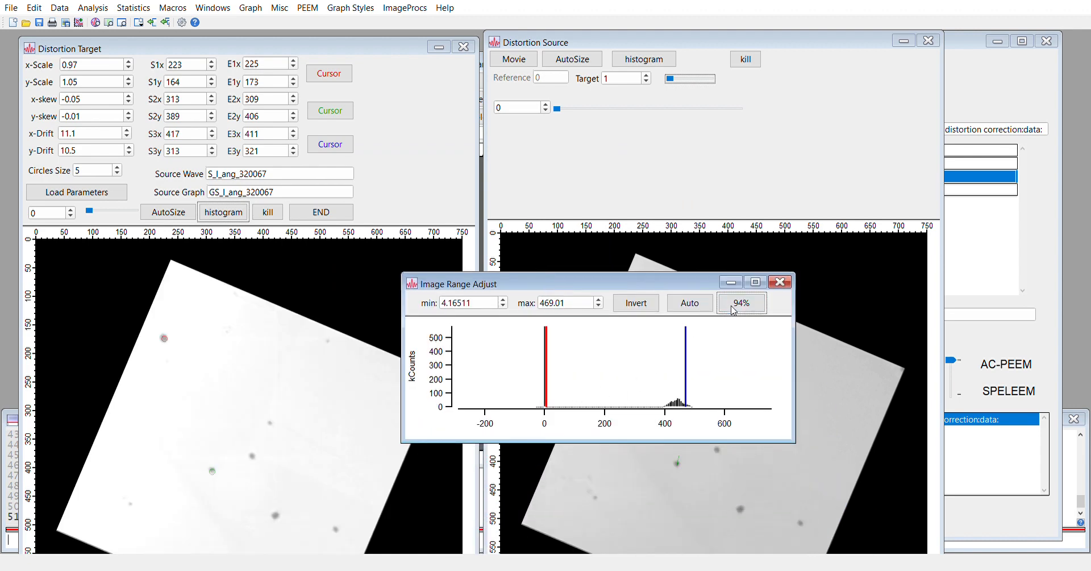
left_click_drag(558, 381, 699, 383)
left_click(780, 282)
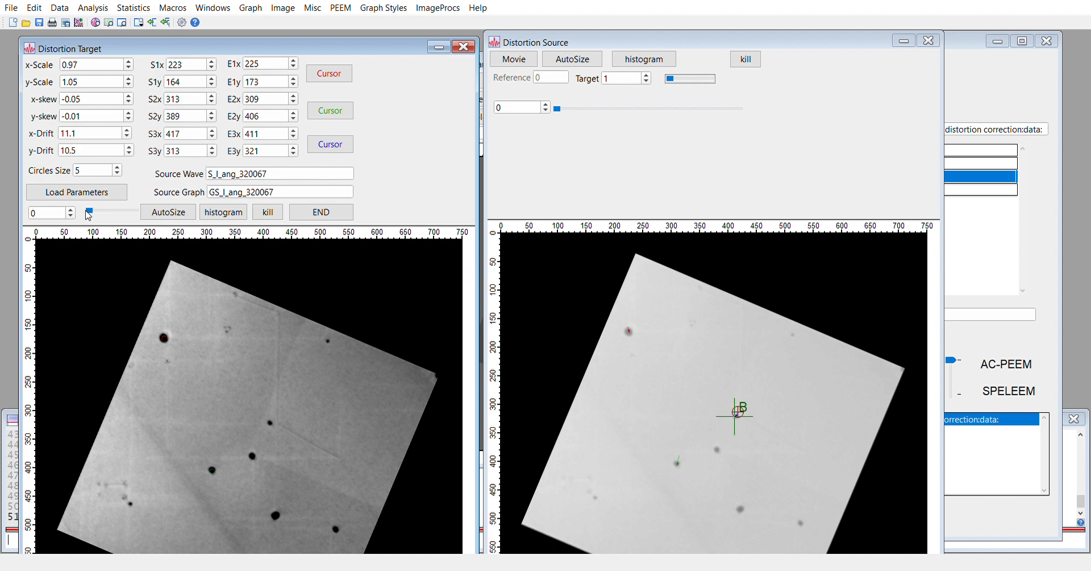
Flip the Distortion Target between frames 0 and 1 to compare the alignment
mouse_move(89, 215)
left_mouse_down()
mouse_move(131, 223)
mouse_move(98, 222)
left_mouse_up()
mouse_move(91, 213)
left_mouse_down()
mouse_move(139, 214)
mouse_move(91, 213)
left_mouse_up()
left_click_drag(90, 216, 140, 216)
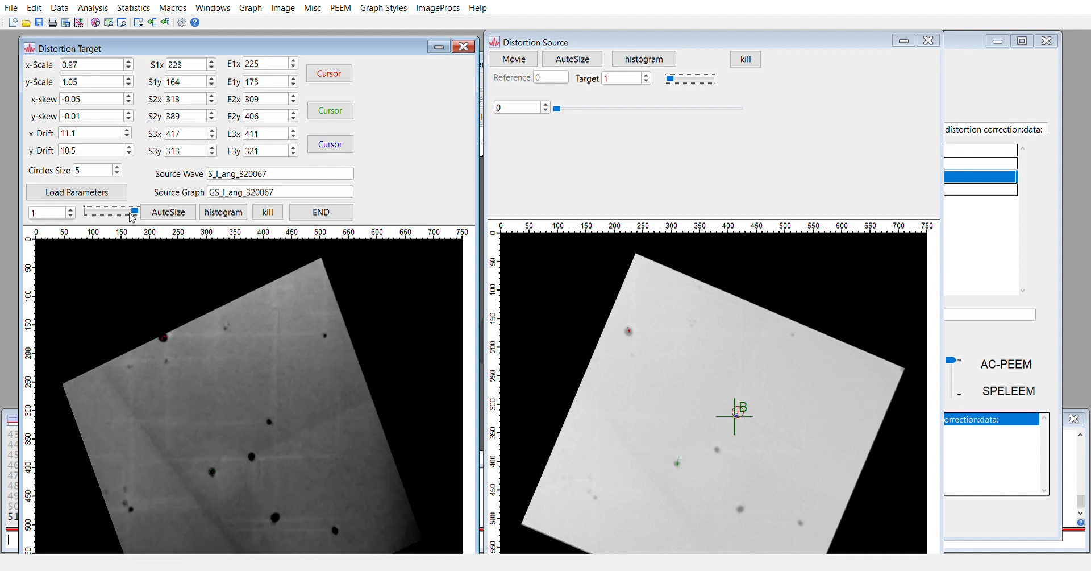
mouse_move(135, 210)
left_mouse_down()
mouse_move(80, 217)
mouse_move(137, 217)
left_mouse_up()
Set the second source point's x coordinate (S2x) to 314
left_click(212, 102)
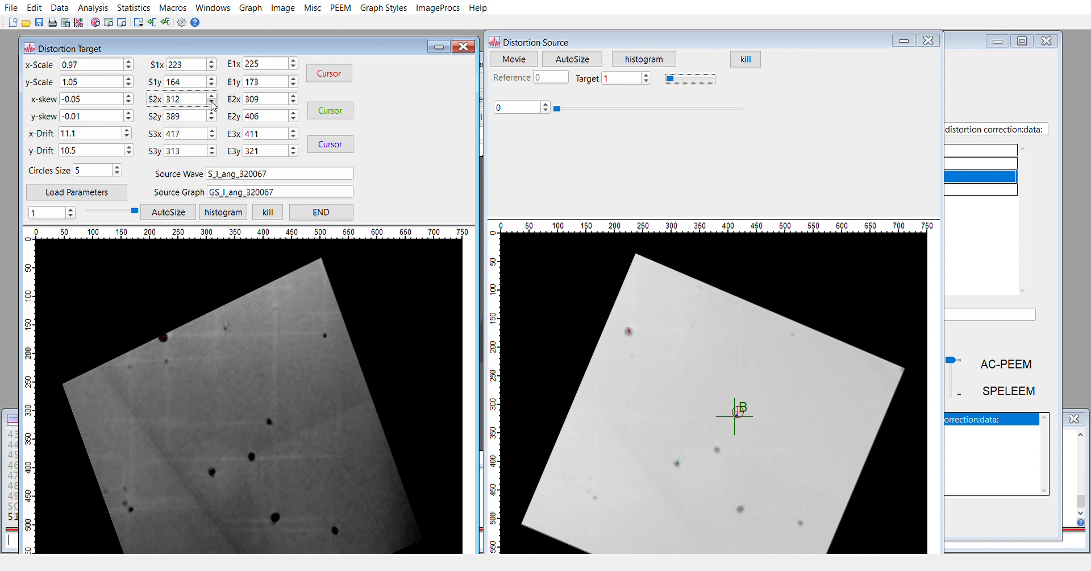
left_click(212, 97)
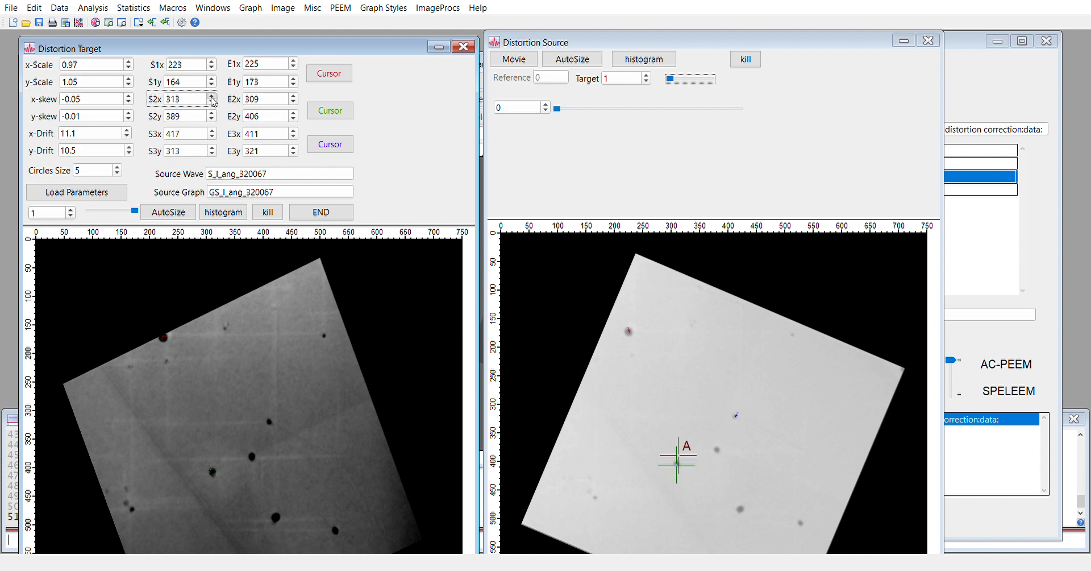
left_click(212, 97)
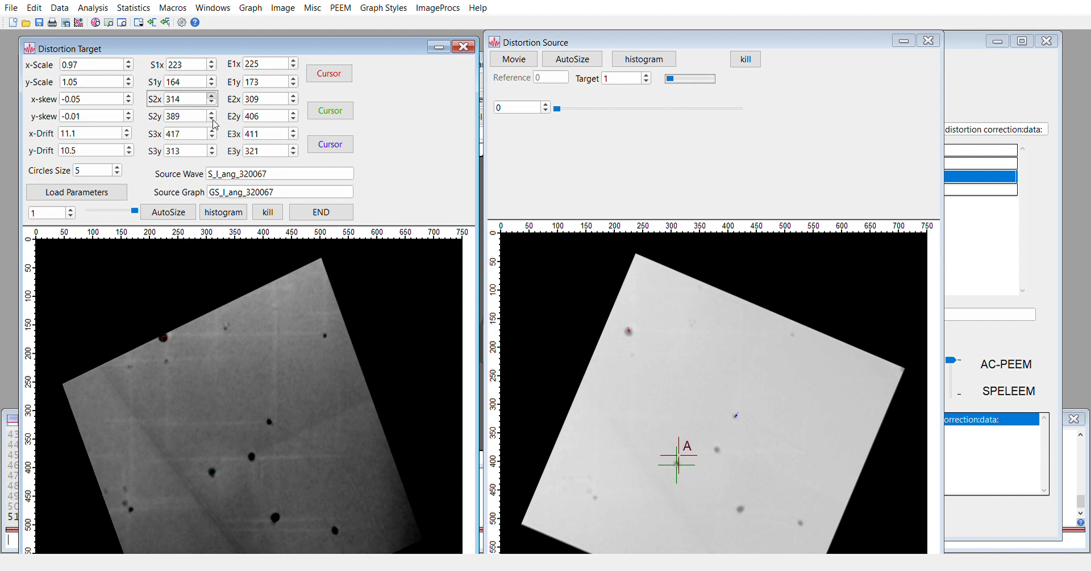
Step the second source point's y coordinate (S2y) down and up, checking target-frame alignment after each change
left_click(213, 119)
left_click(213, 119)
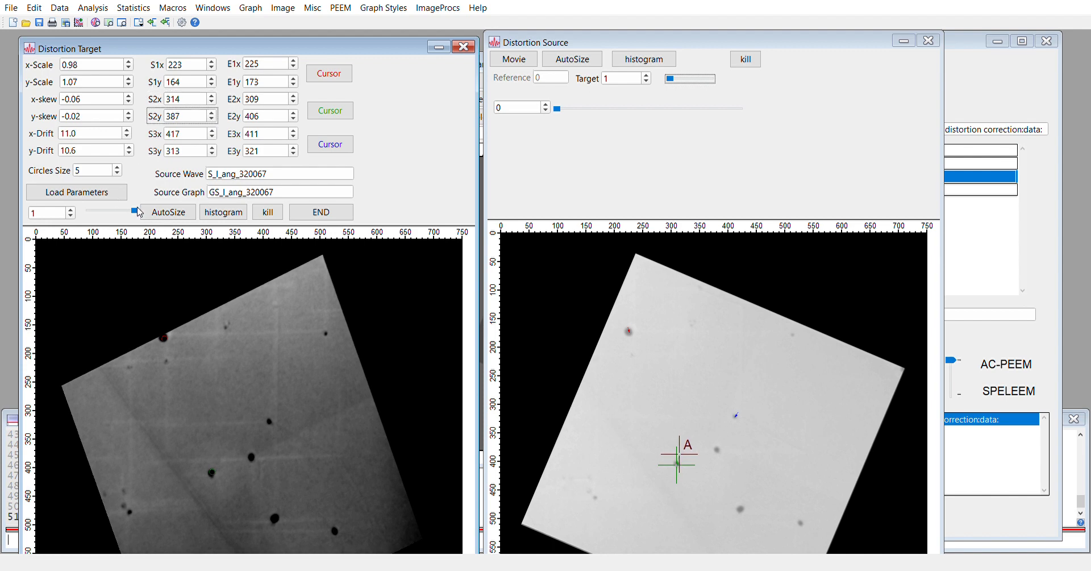
mouse_move(138, 216)
left_mouse_down()
mouse_move(90, 213)
mouse_move(132, 211)
left_mouse_up()
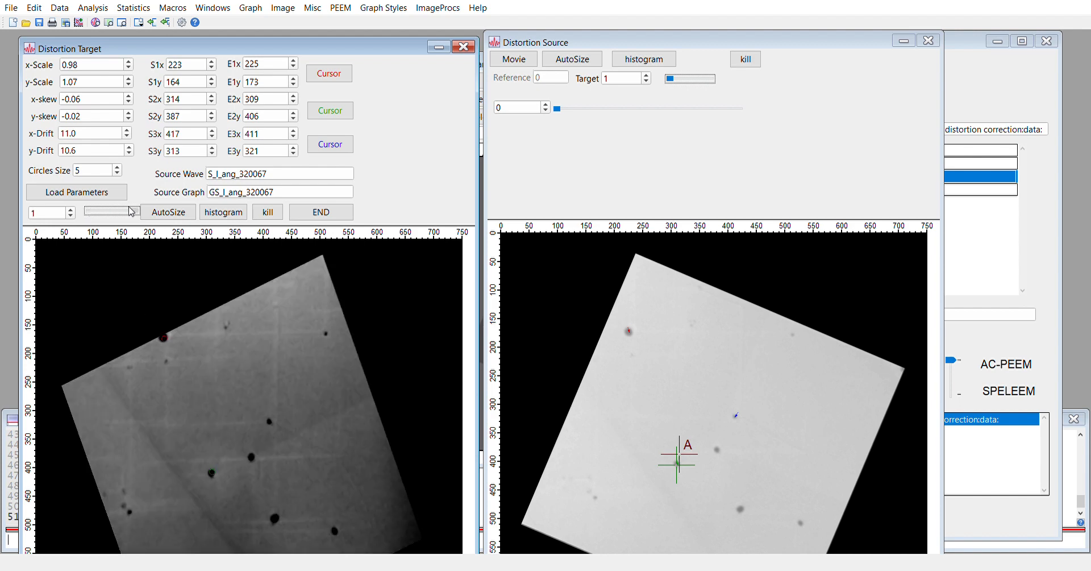
left_click(211, 114)
left_click(211, 114)
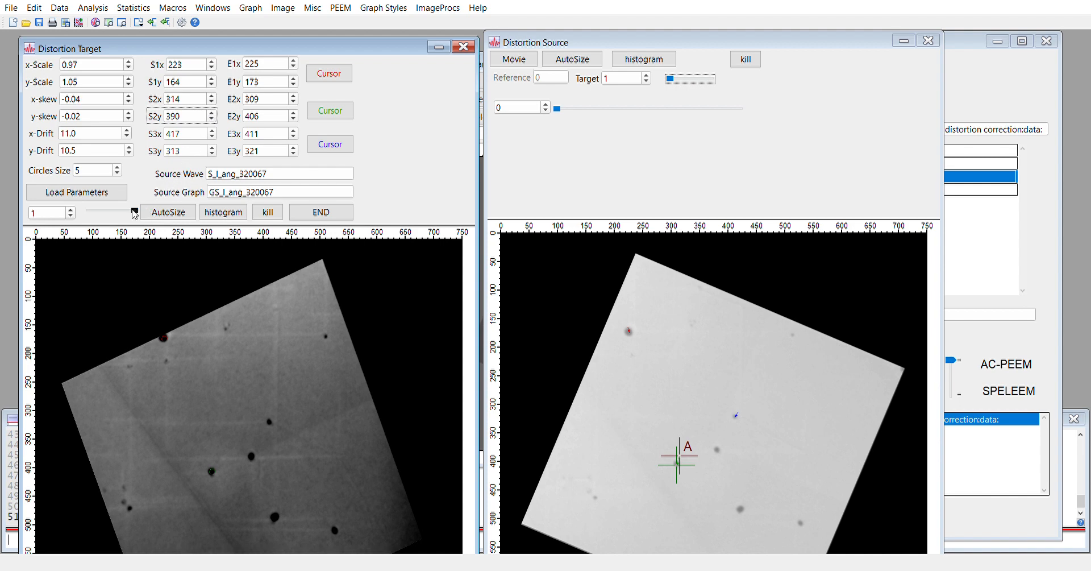
mouse_move(135, 214)
left_mouse_down()
mouse_move(89, 214)
mouse_move(137, 214)
left_mouse_up()
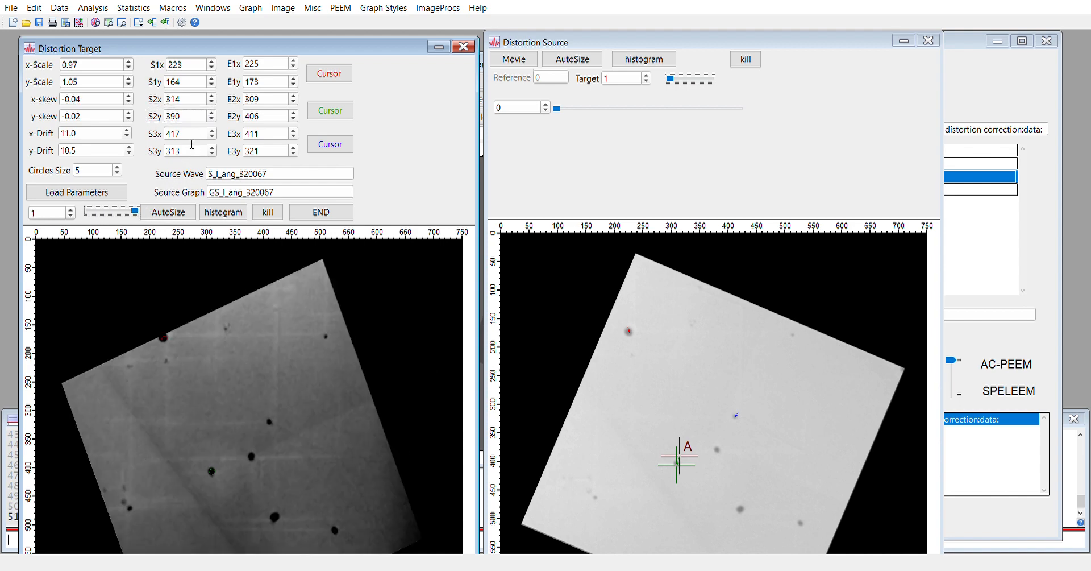
left_click(212, 114)
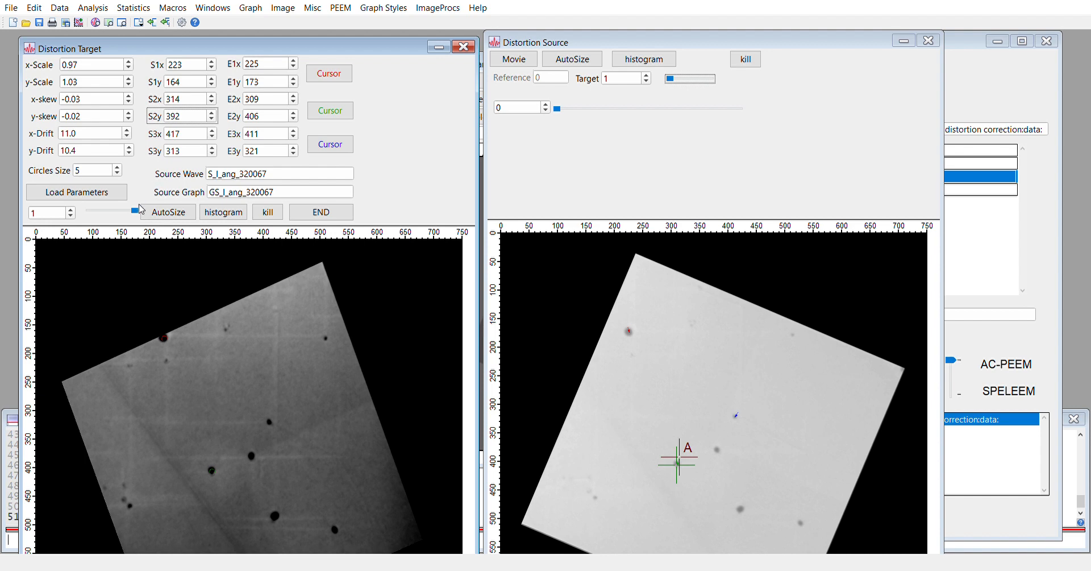
left_click_drag(138, 214, 142, 250)
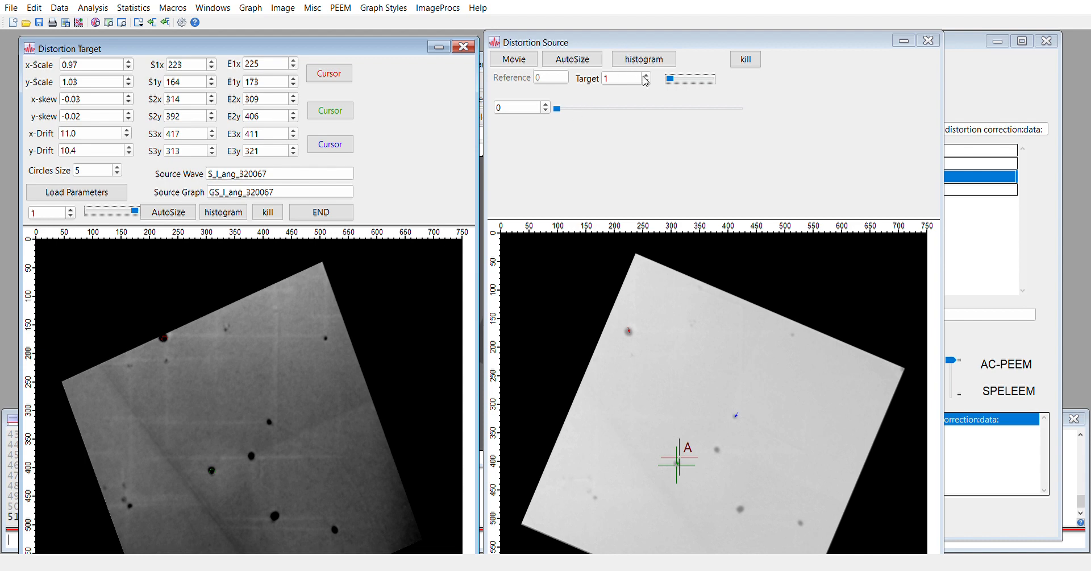
Switch the target to the second image stack and apply the default first start-point coordinates
left_click(662, 133)
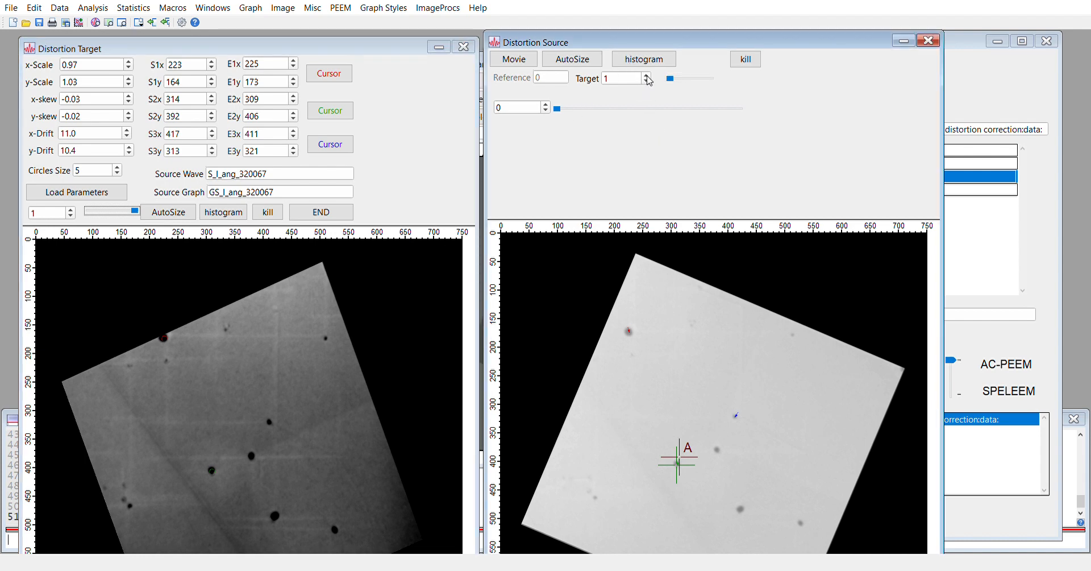
left_click(647, 75)
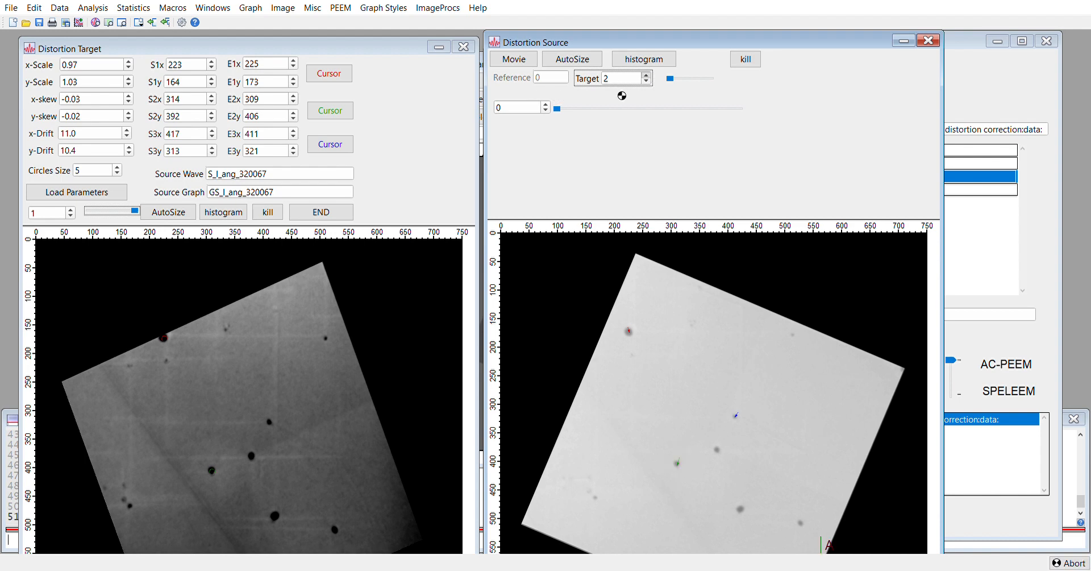
left_click(671, 82)
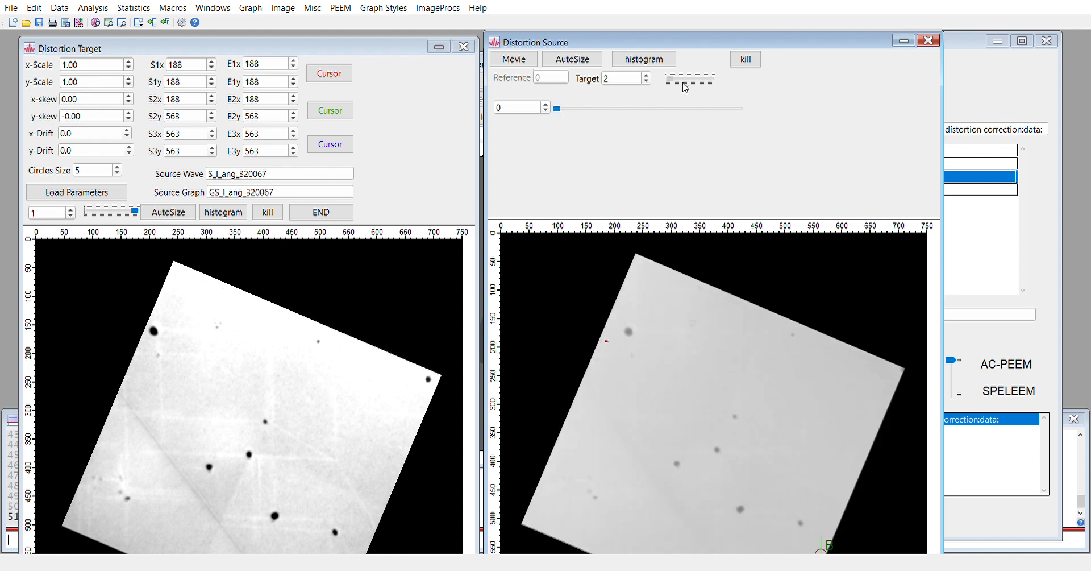
left_click(208, 68)
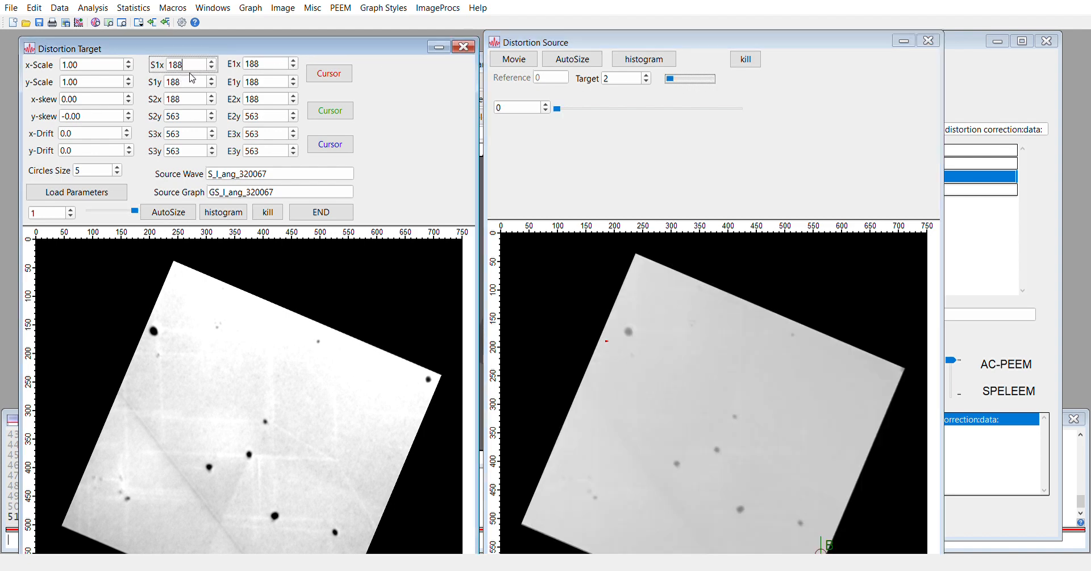
key("Return")
Place marker B on the upper-left dark spot in frame 0 and marker A on it in frame 2
mouse_move(671, 81)
left_mouse_down()
mouse_move(712, 80)
mouse_move(670, 75)
left_mouse_up()
left_click_drag(607, 340, 629, 330)
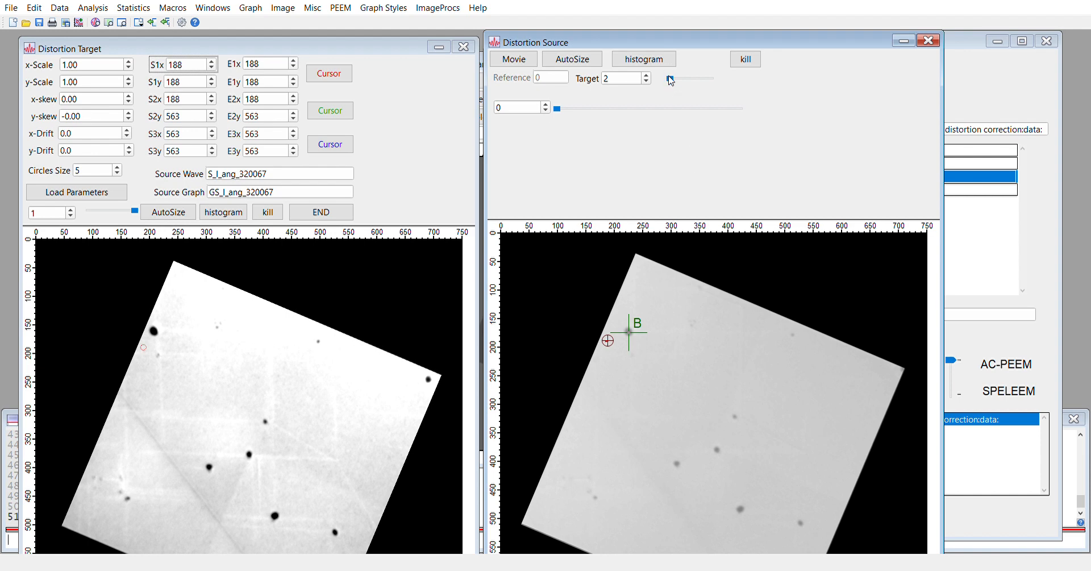
left_click(686, 83)
left_click_drag(683, 78, 730, 81)
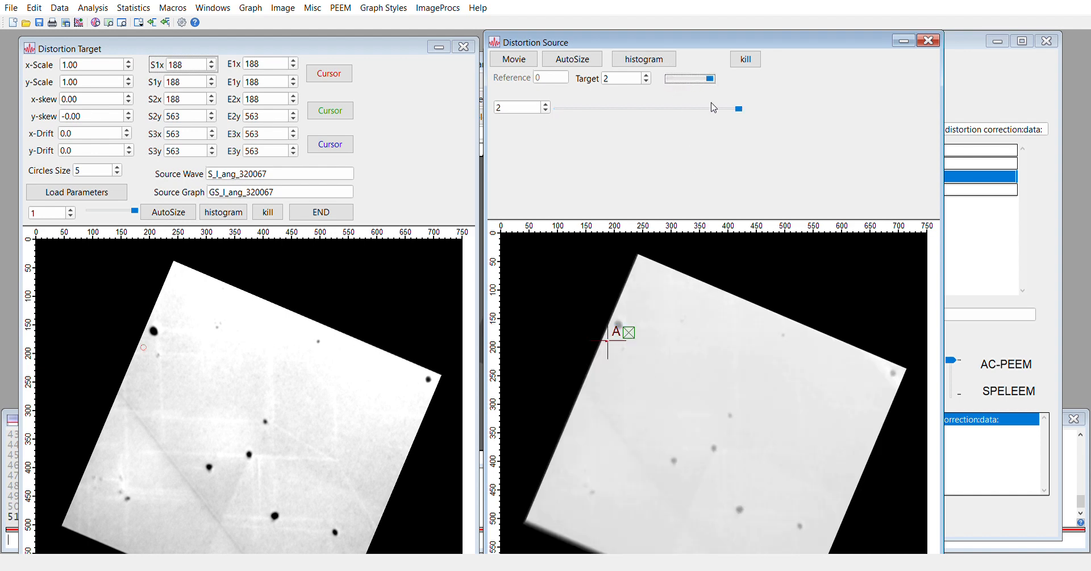
left_click_drag(622, 346, 634, 329)
Record the first point pair (207,160 to 225,174) and re-warp the target image
left_click(327, 78)
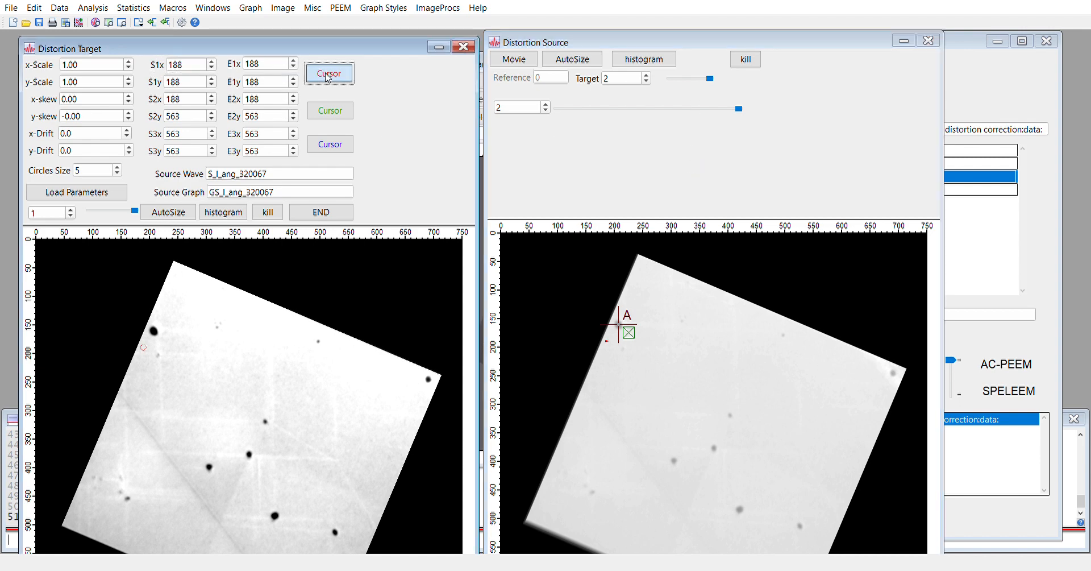
left_click(194, 70)
key("Return")
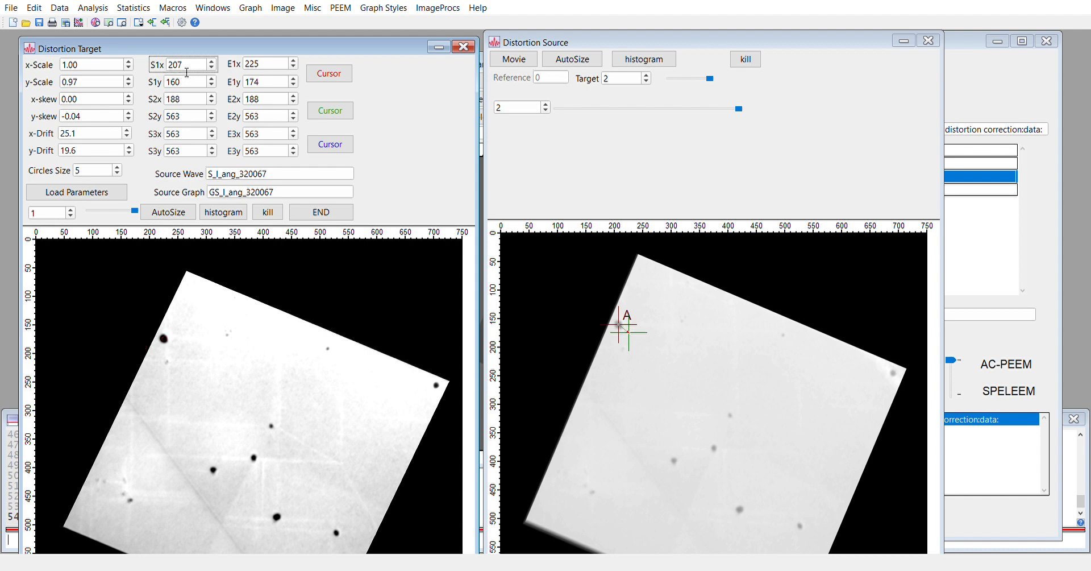
left_click(188, 82)
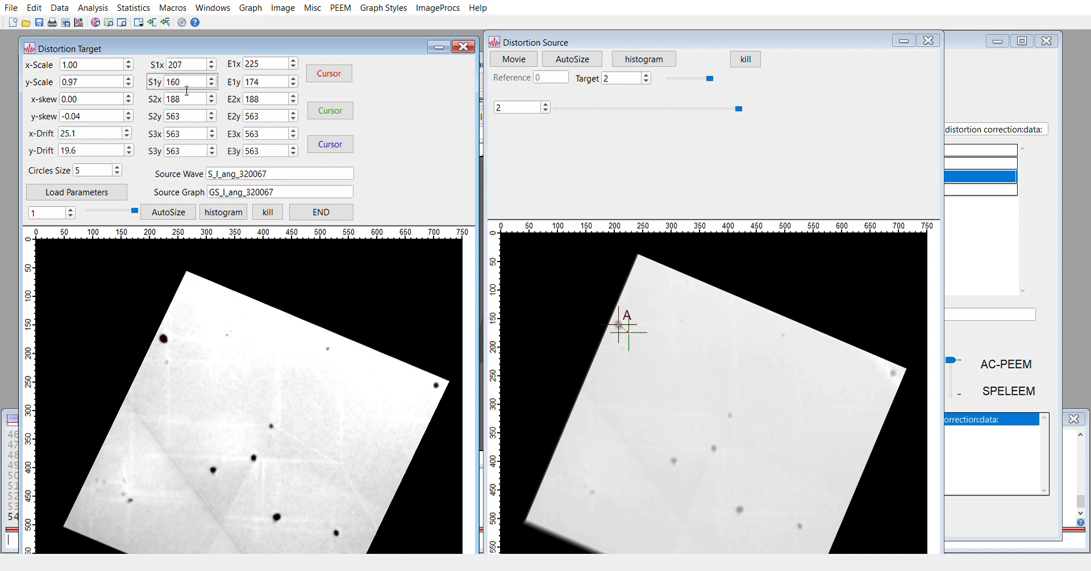
left_click(200, 103)
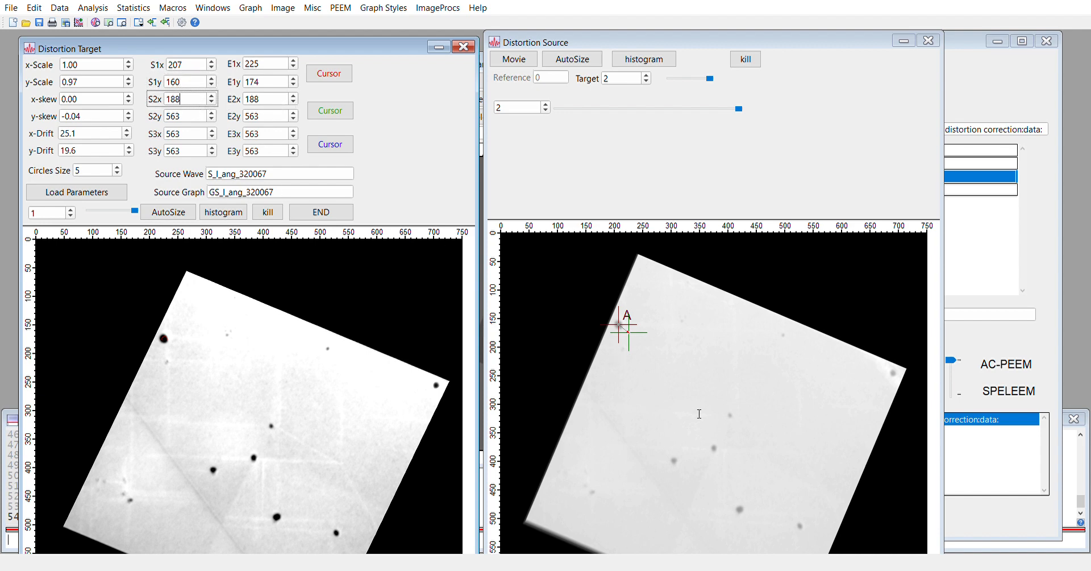
Move a source marker onto a second dark spot, nudging it to the spot's centre
left_click(622, 535)
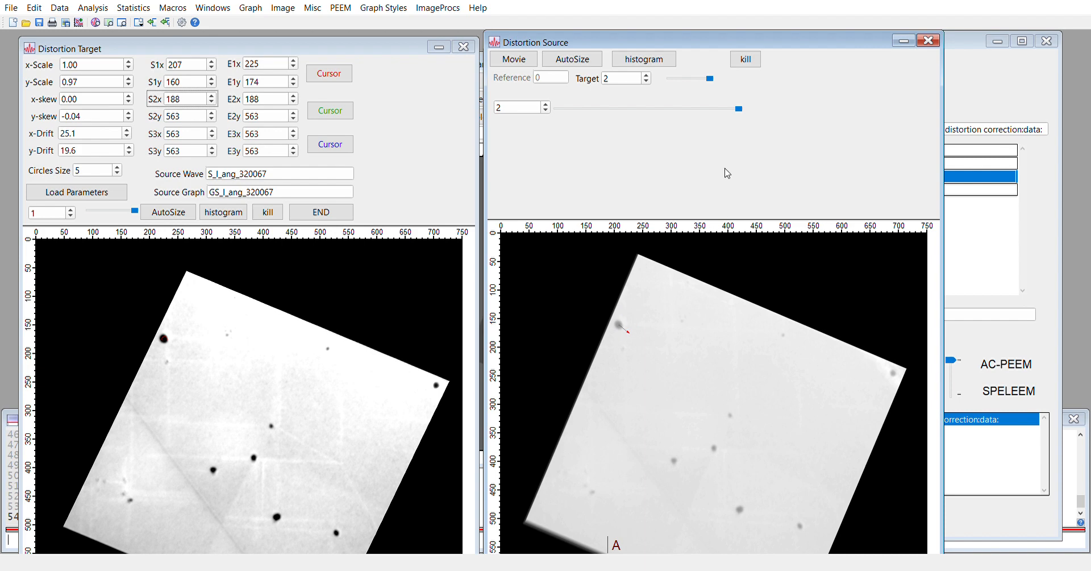
mouse_move(710, 79)
left_mouse_down()
mouse_move(672, 81)
mouse_move(724, 84)
left_mouse_up()
left_click_drag(625, 562, 676, 463)
key("Right")
key("Up")
key("Up")
key("Right")
Position marker B on the second dark spot in the first source frame, fine-tuning by one pixel
left_click(686, 81)
left_click(626, 505)
left_click_drag(608, 540, 677, 469)
key("Right")
key("Right")
key("Right")
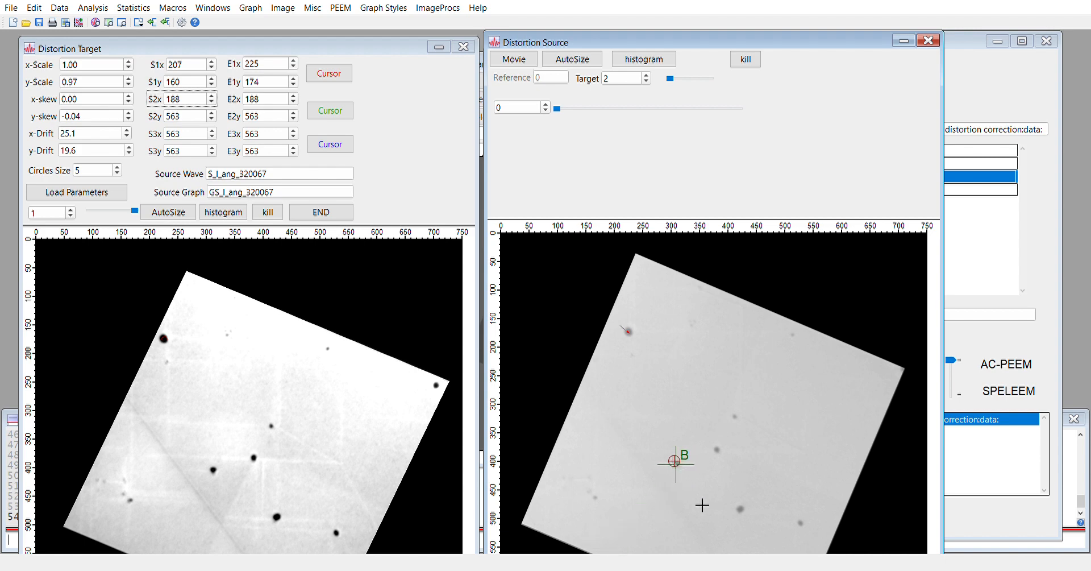
key("Left")
Record the second point pair (305,399 to 309,405) and bring up markers for the third point
left_click(347, 117)
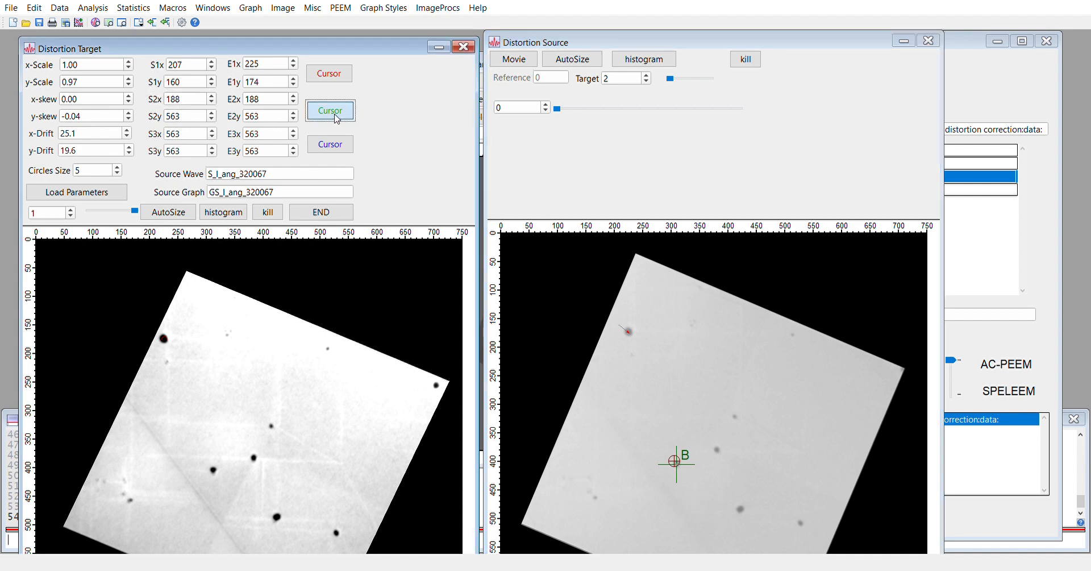
left_click(269, 106)
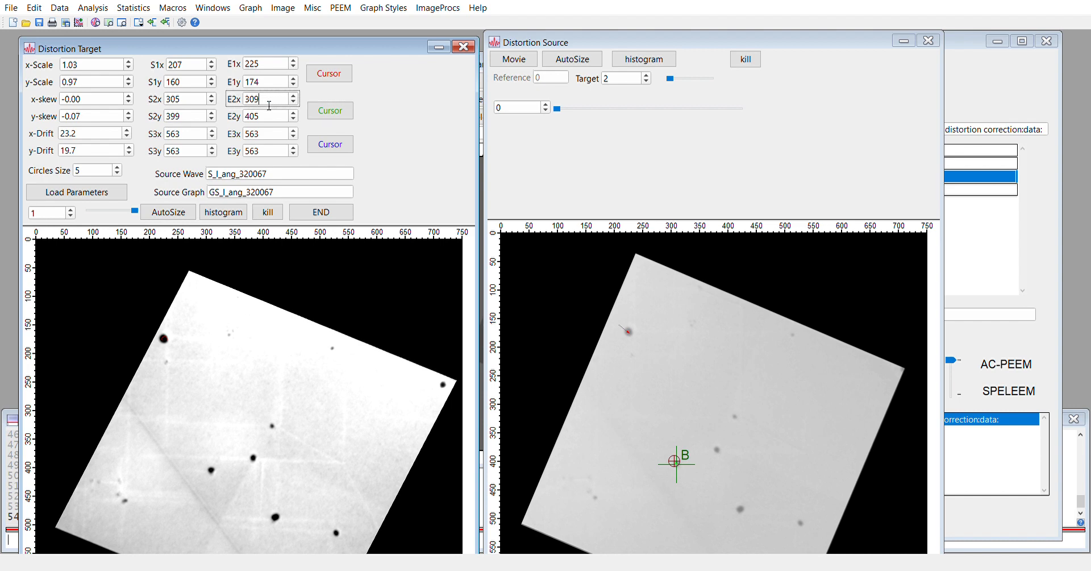
left_click(193, 136)
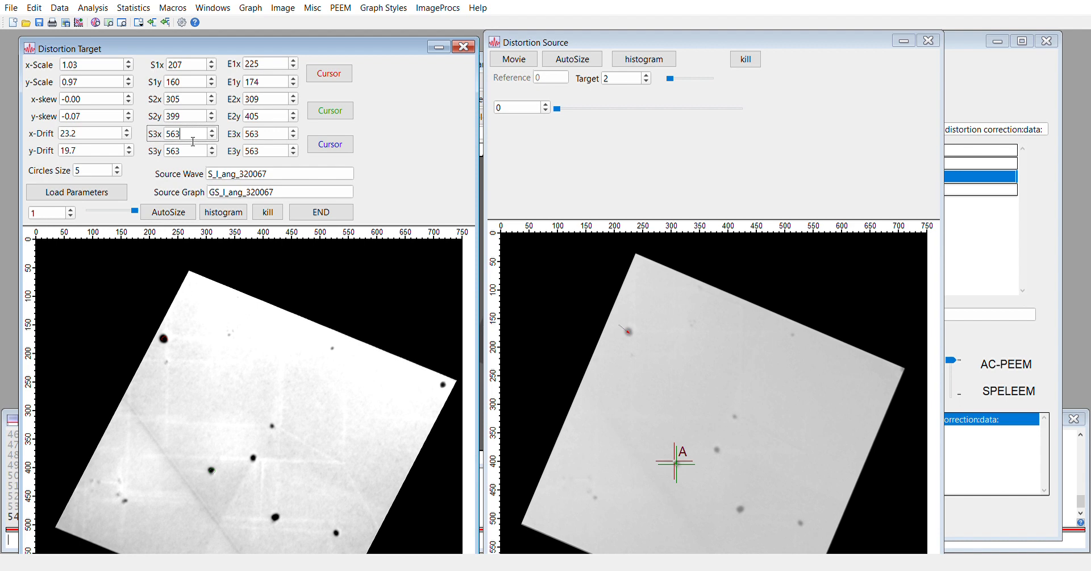
key("Return")
mouse_move(671, 81)
left_mouse_down()
mouse_move(694, 79)
mouse_move(669, 79)
left_mouse_up()
Mark the central dark spot in the first and last source frames and record the third pair
left_click(712, 392)
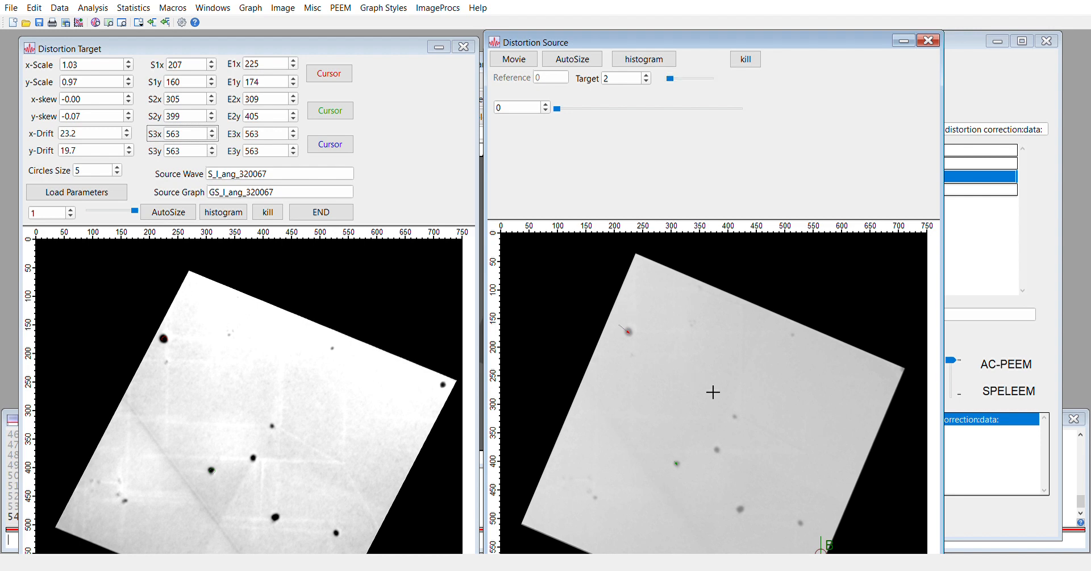
left_click_drag(821, 551, 742, 415)
left_click_drag(671, 80, 710, 80)
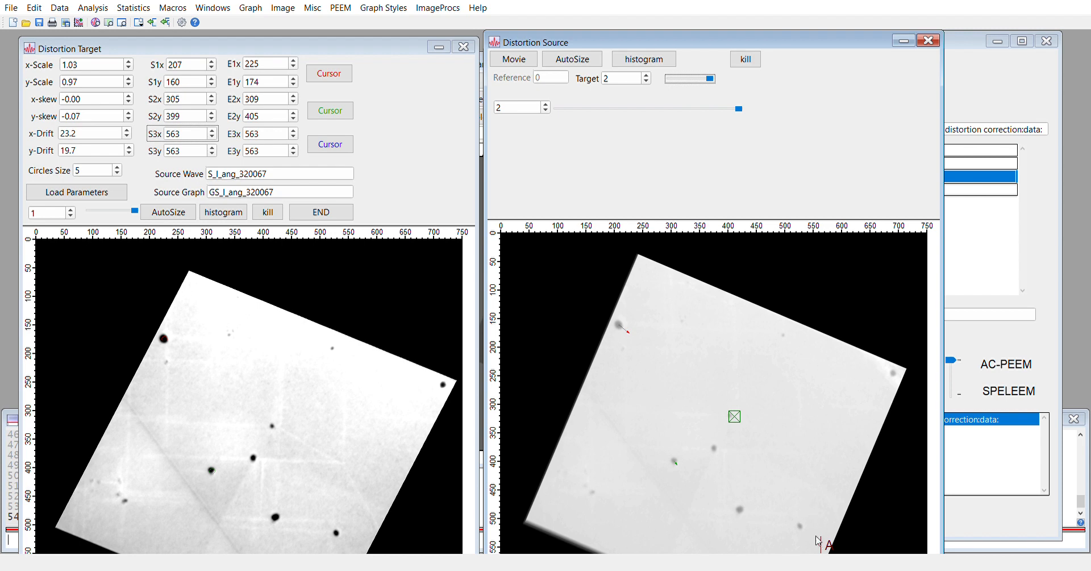
left_click_drag(824, 541, 732, 414)
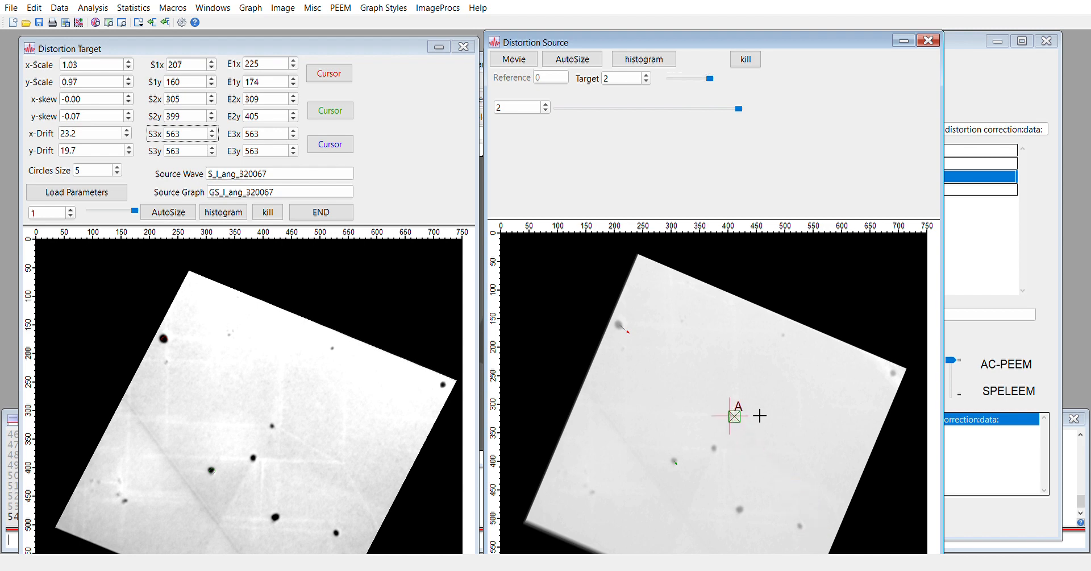
left_click(330, 146)
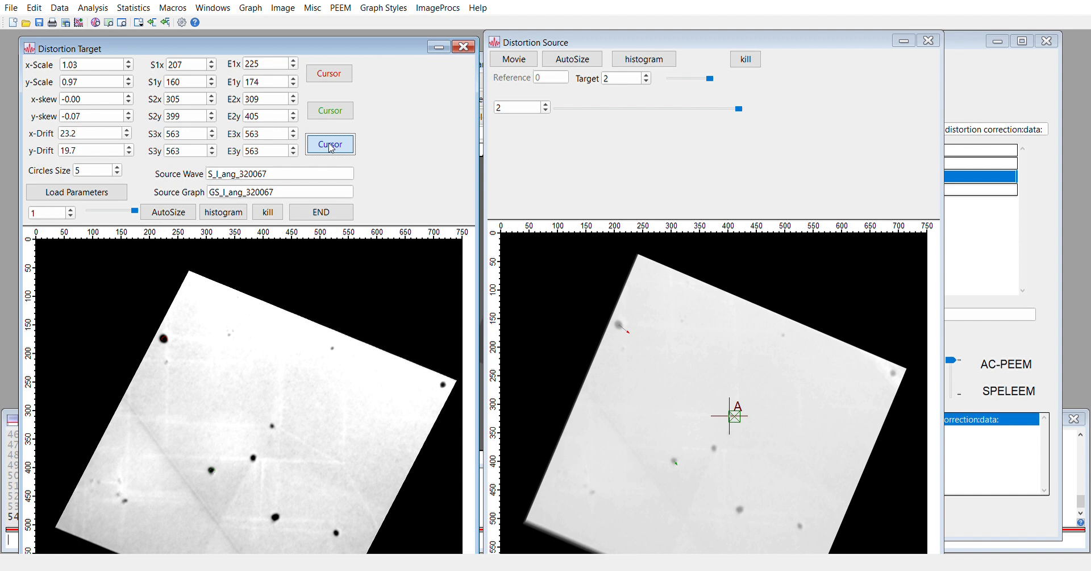
Lower the third start-point y to 318 and compare the updated warp across target frames
left_click(198, 138)
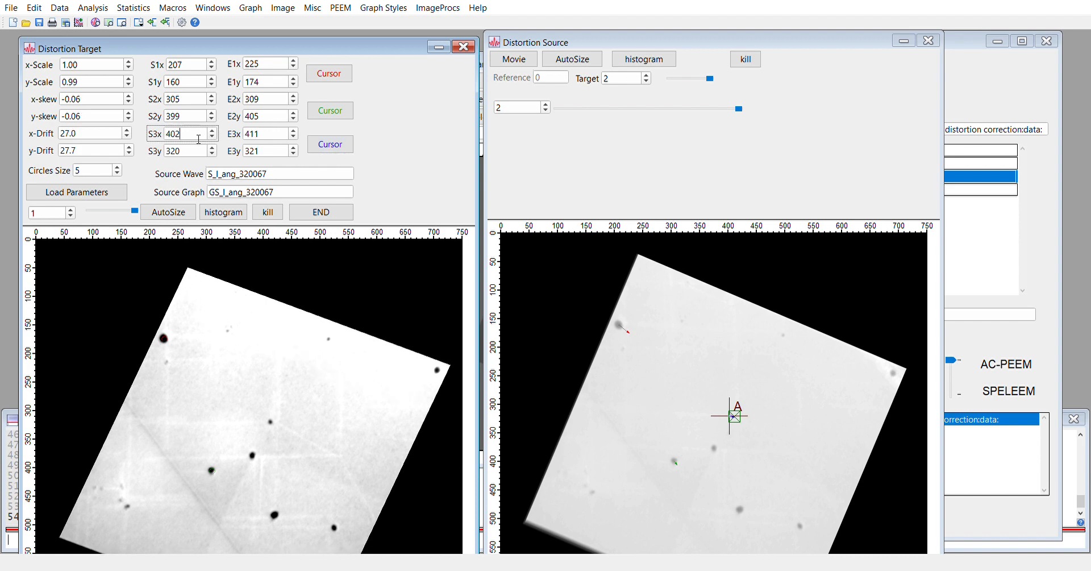
mouse_move(134, 211)
left_mouse_down()
mouse_move(80, 212)
mouse_move(159, 216)
mouse_move(90, 219)
mouse_move(136, 215)
left_mouse_up()
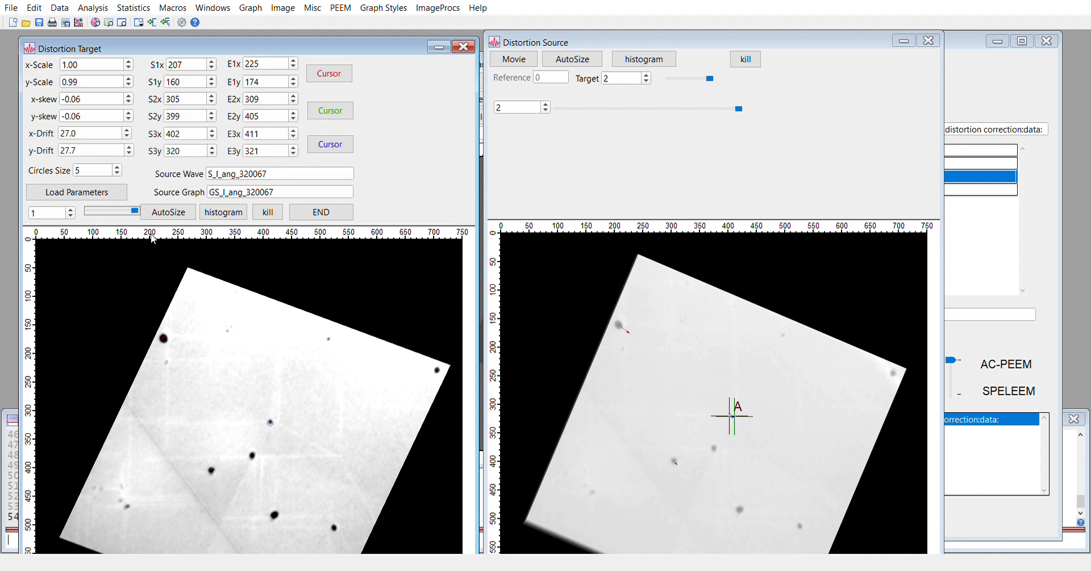
left_click_drag(116, 211, 156, 219)
left_click(211, 157)
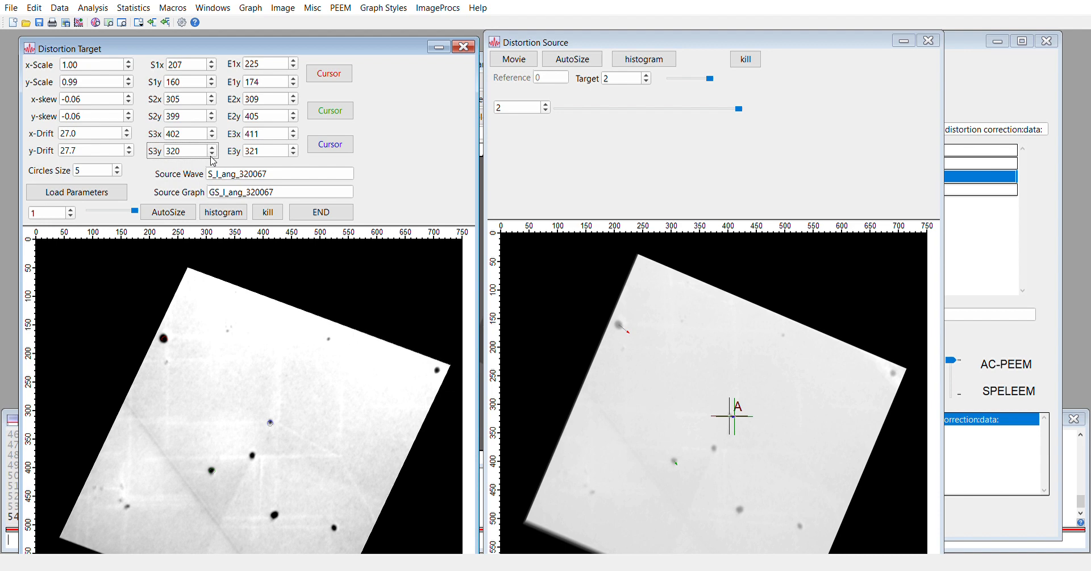
left_click(213, 154)
left_click(212, 153)
left_click(134, 211)
left_click_drag(133, 211, 149, 227)
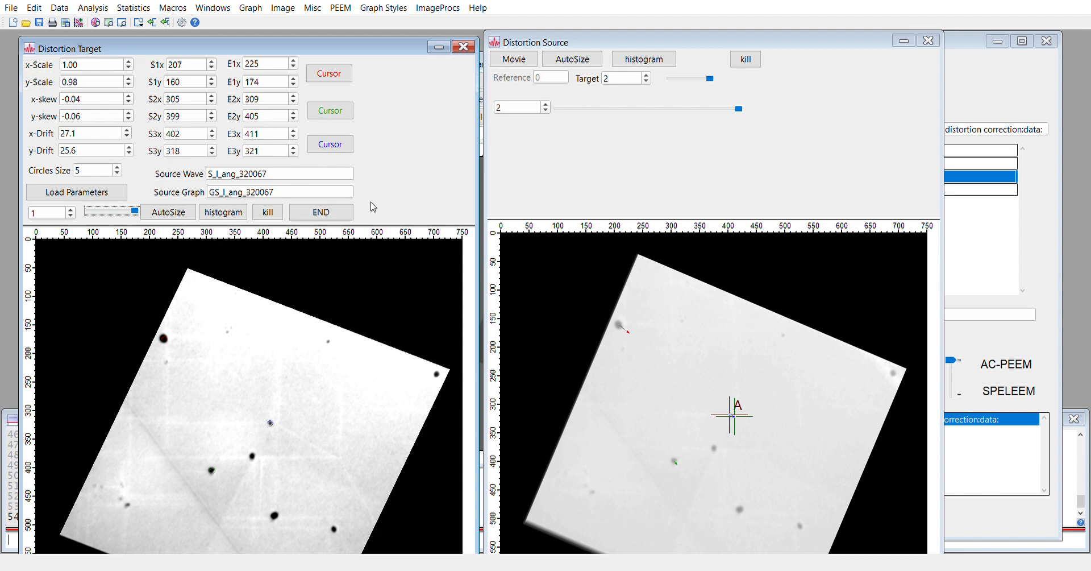
Apply the distortion correction to produce S_I_ang_320067_D and browse its next frame
left_click(327, 218)
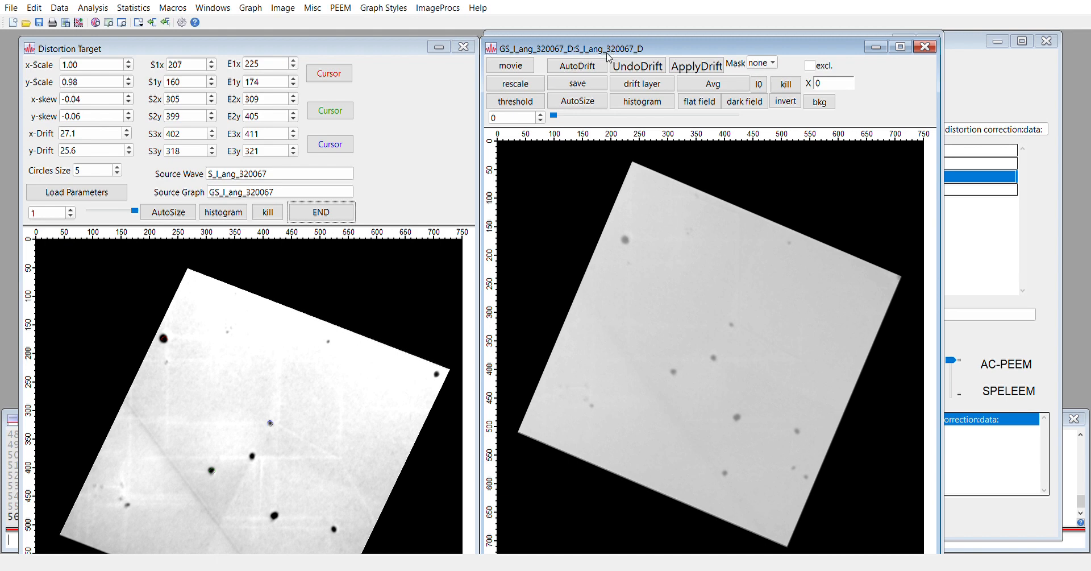
left_click_drag(593, 54, 249, 47)
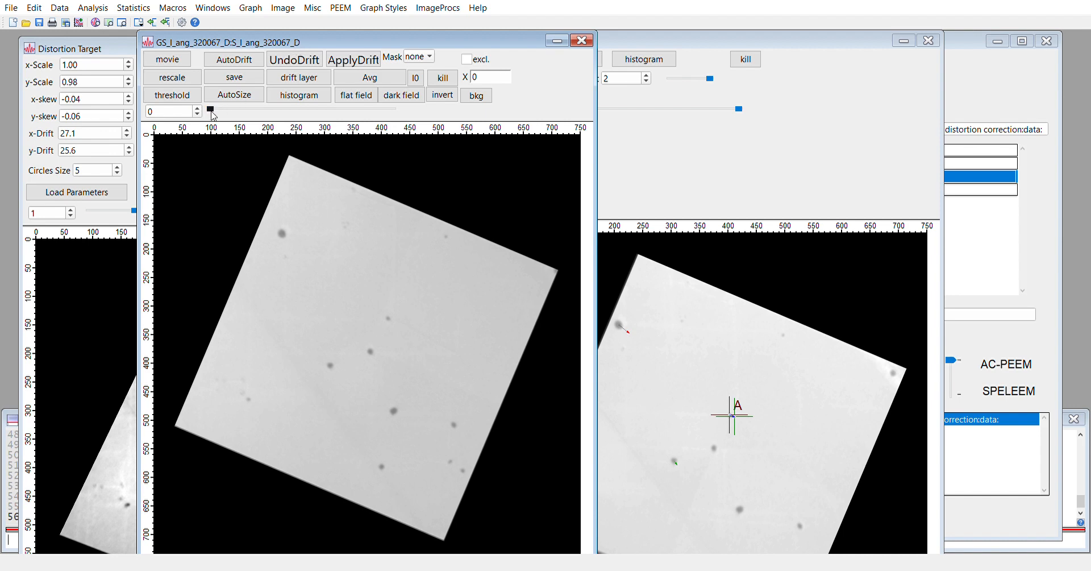
left_click_drag(214, 113, 387, 121)
Close the Distortion Source and Distortion Target windows
left_click_drag(460, 46, 711, 168)
left_click(749, 71)
left_click(746, 63)
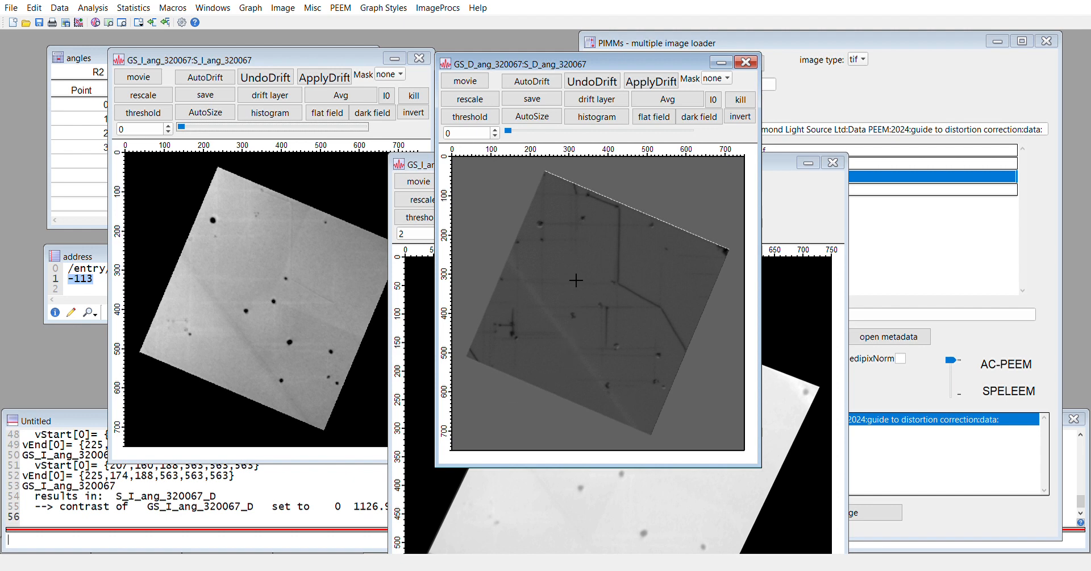
Run D_StartDistortionCorrection() from the command line for the D stack
left_click_drag(567, 66, 567, 67)
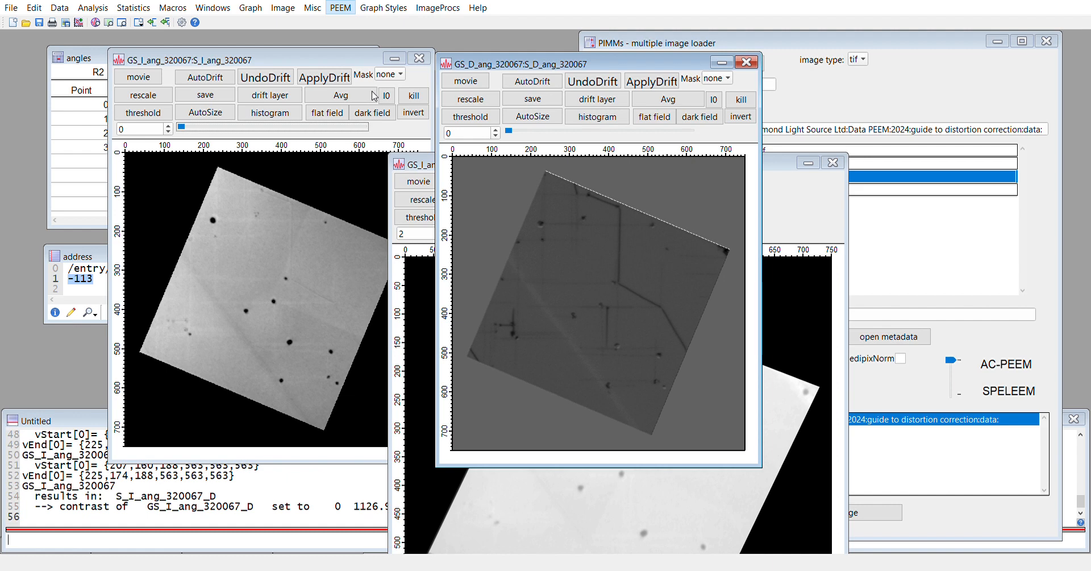
left_click(560, 101)
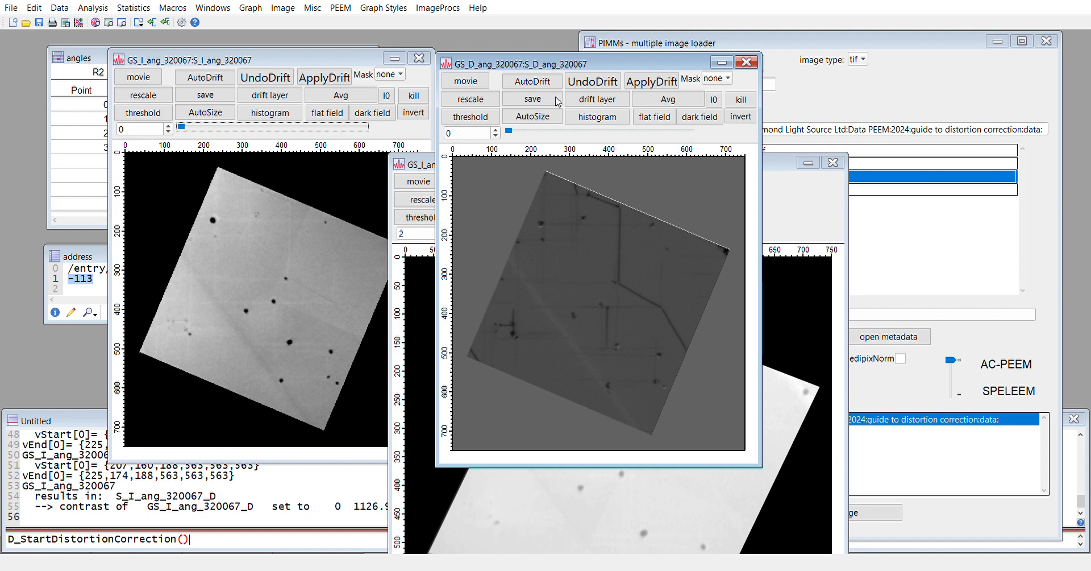
key("Return")
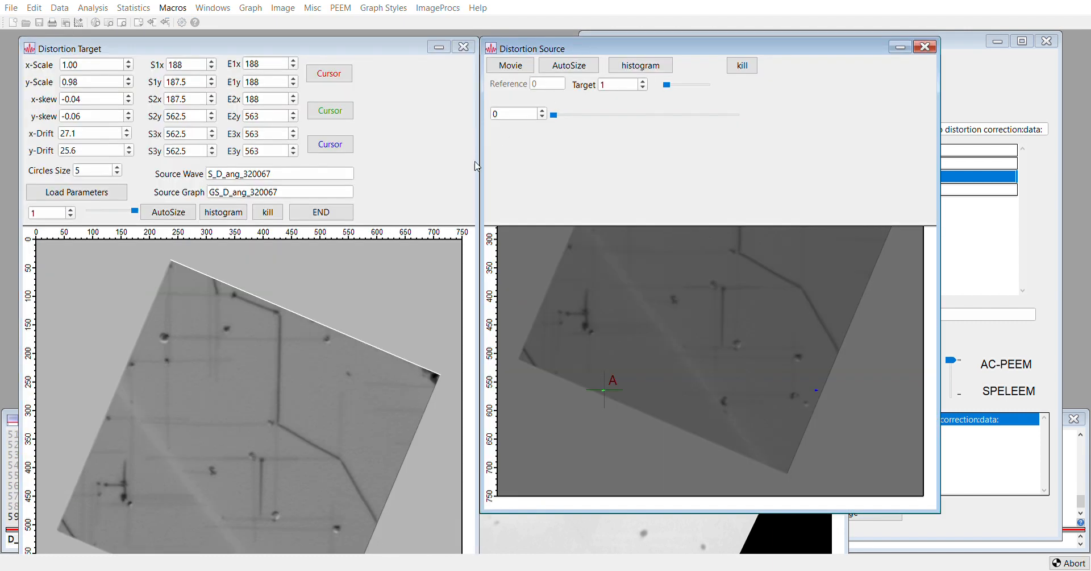
Load the saved parameters, verify S1x 223, S2x 314, S3x 417, and show frame 0
left_click(111, 194)
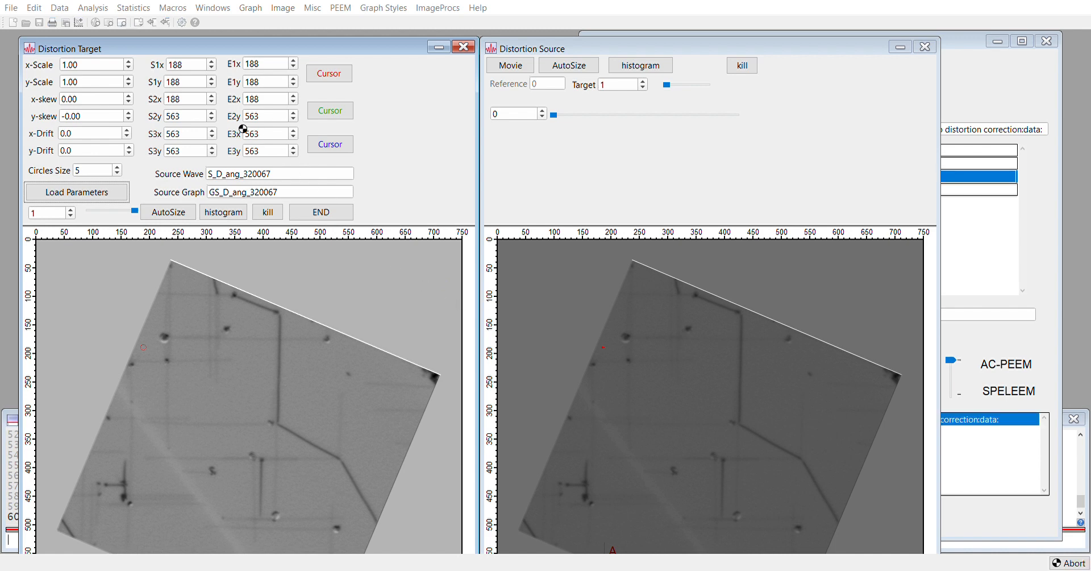
left_click(197, 71)
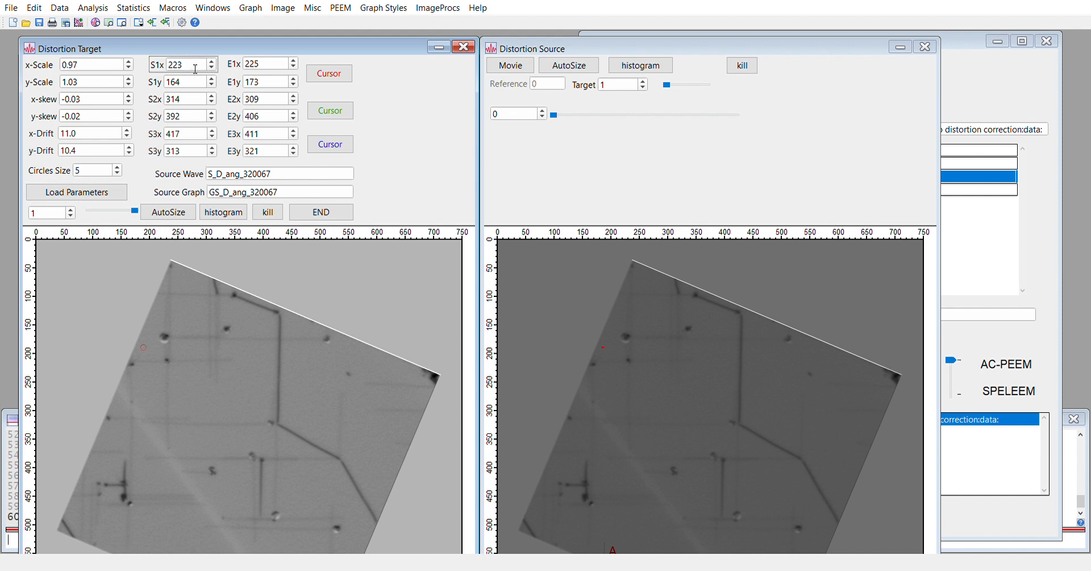
left_click(193, 105)
left_click(190, 141)
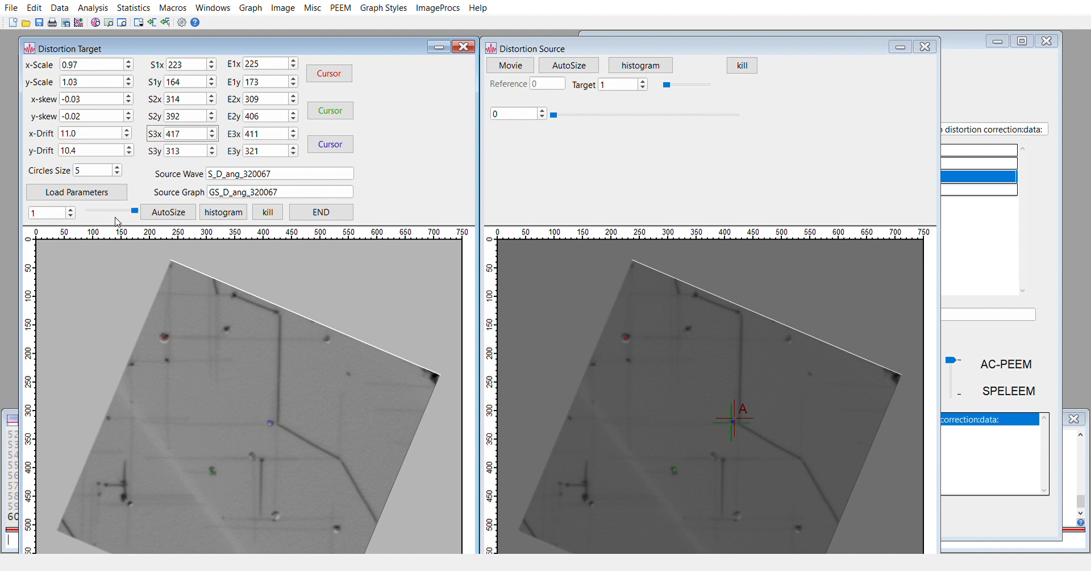
mouse_move(135, 212)
left_mouse_down()
mouse_move(78, 216)
mouse_move(139, 214)
left_mouse_up()
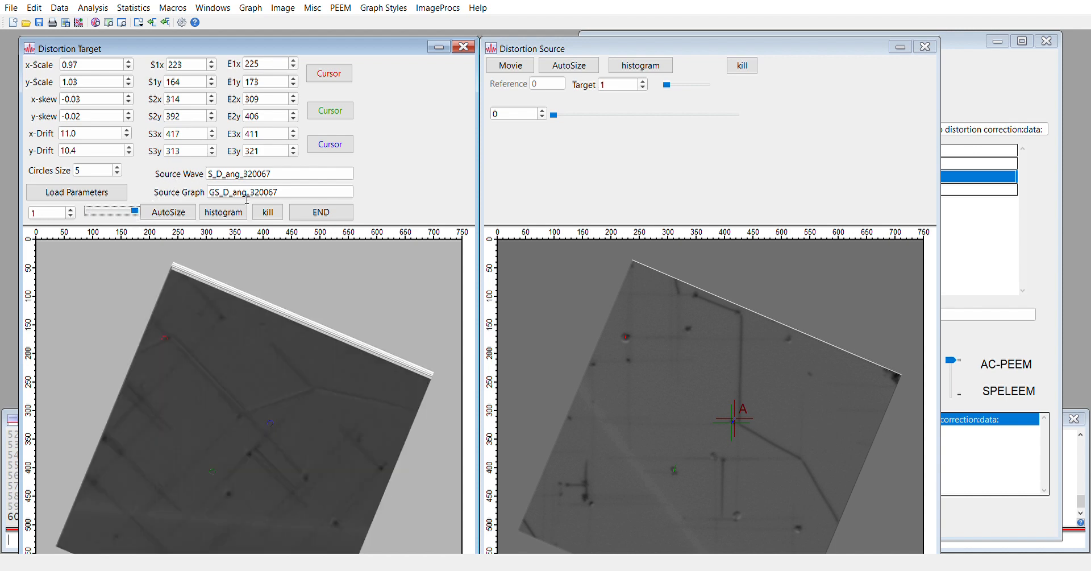
Apply END to create S_D_ang_320067_D, browse its later layers, then save it
left_click(308, 214)
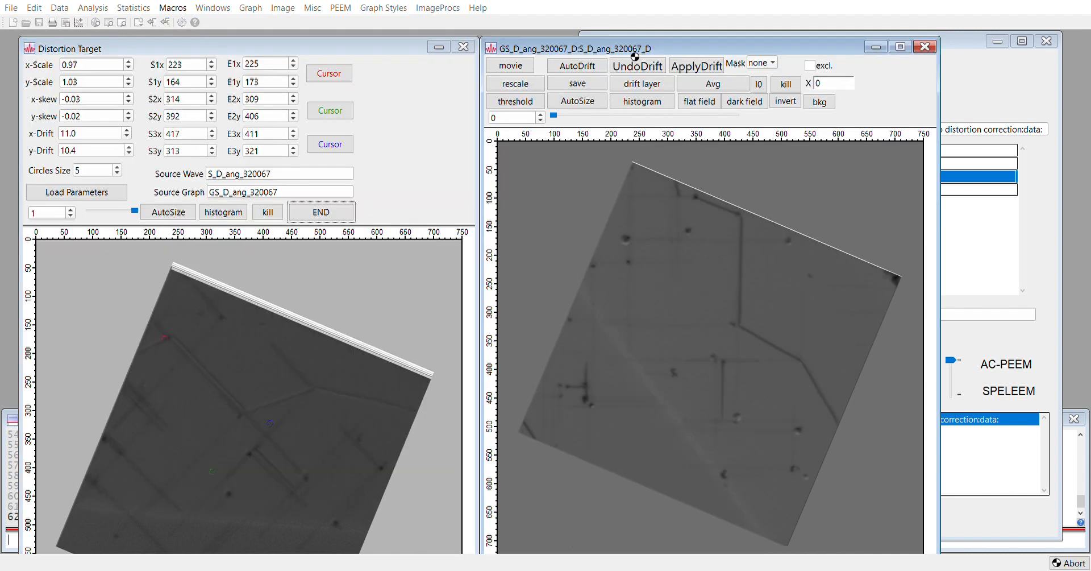
left_click_drag(640, 48, 481, 43)
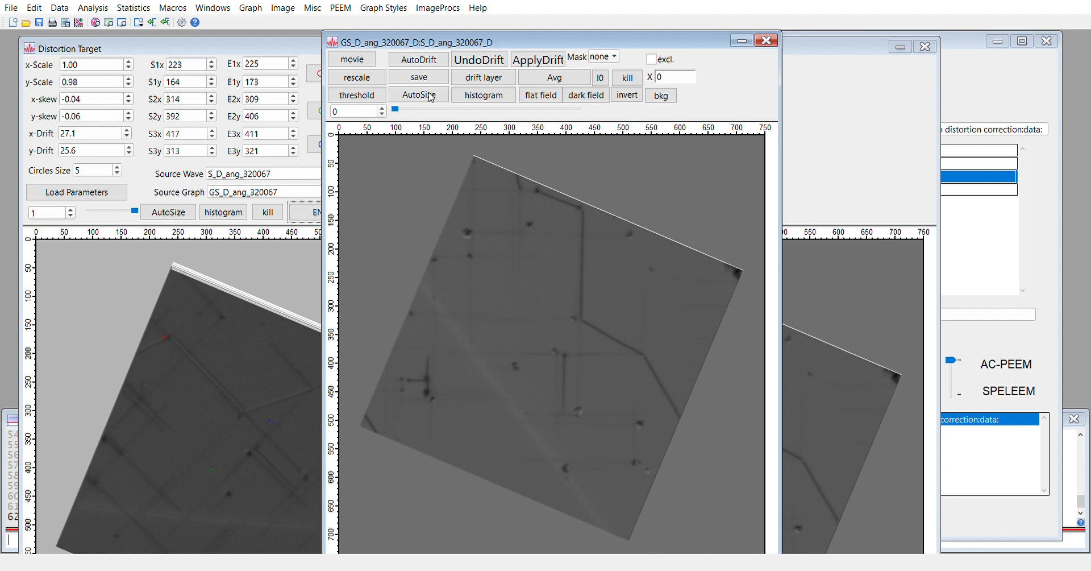
left_click_drag(397, 111, 576, 122)
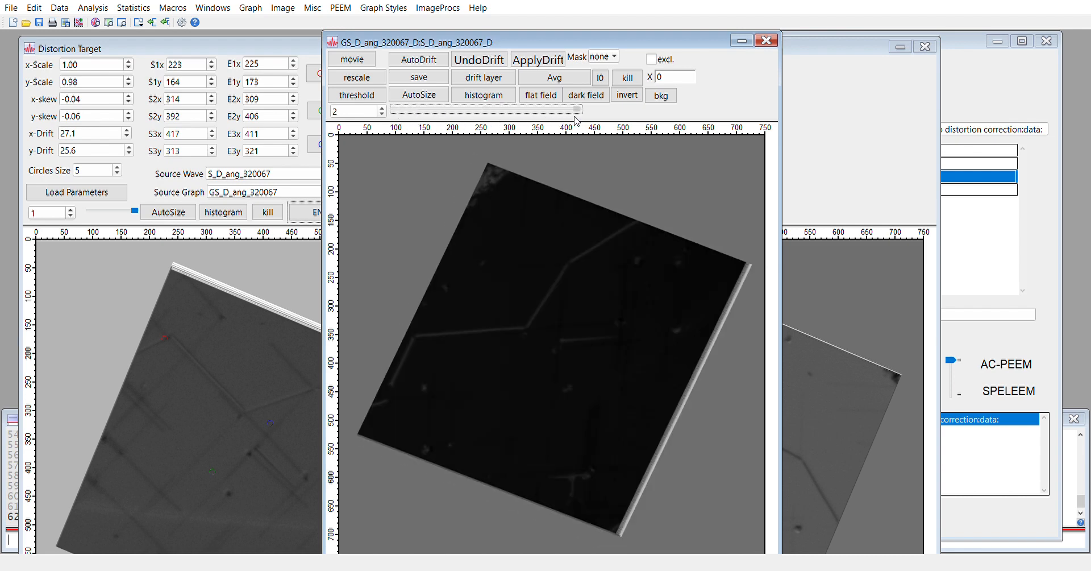
left_click(704, 88)
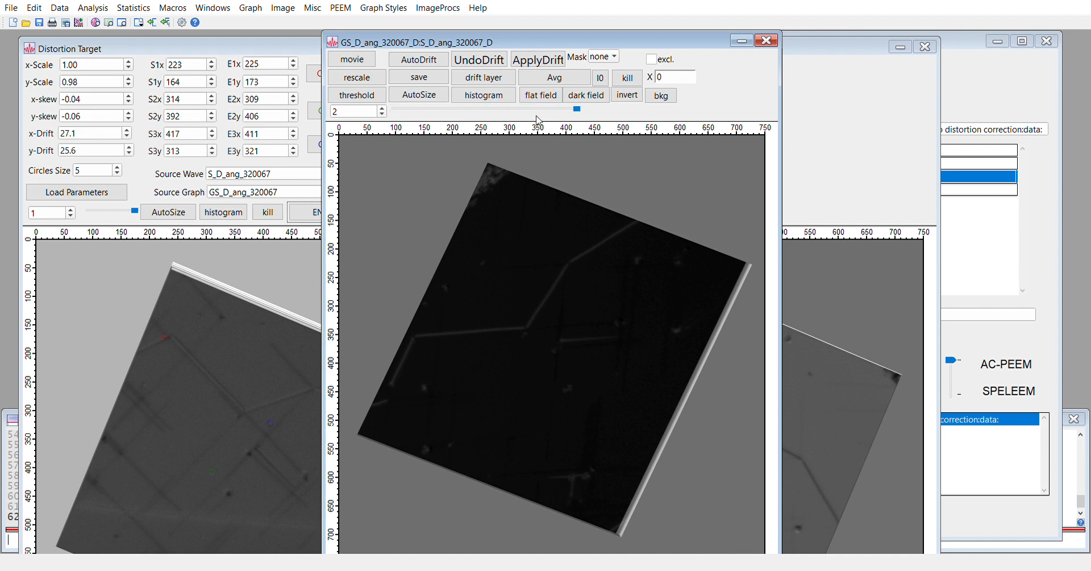
left_click(441, 82)
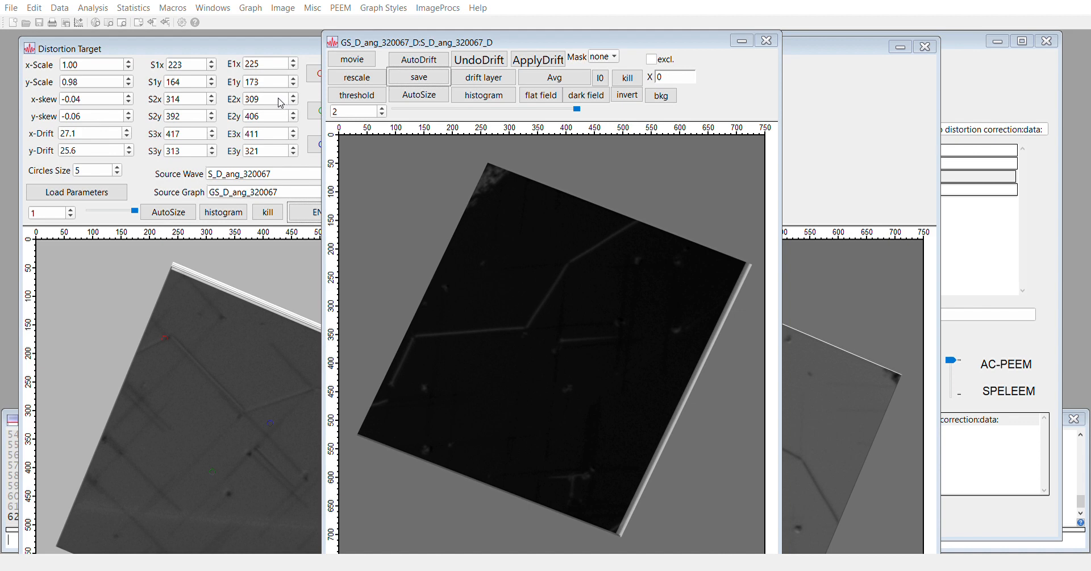
Save the D stack layers as S_D_ang_320067_D_000 to _002 TIFFs, confirming Core_SaveTif32 in history
left_click(571, 320)
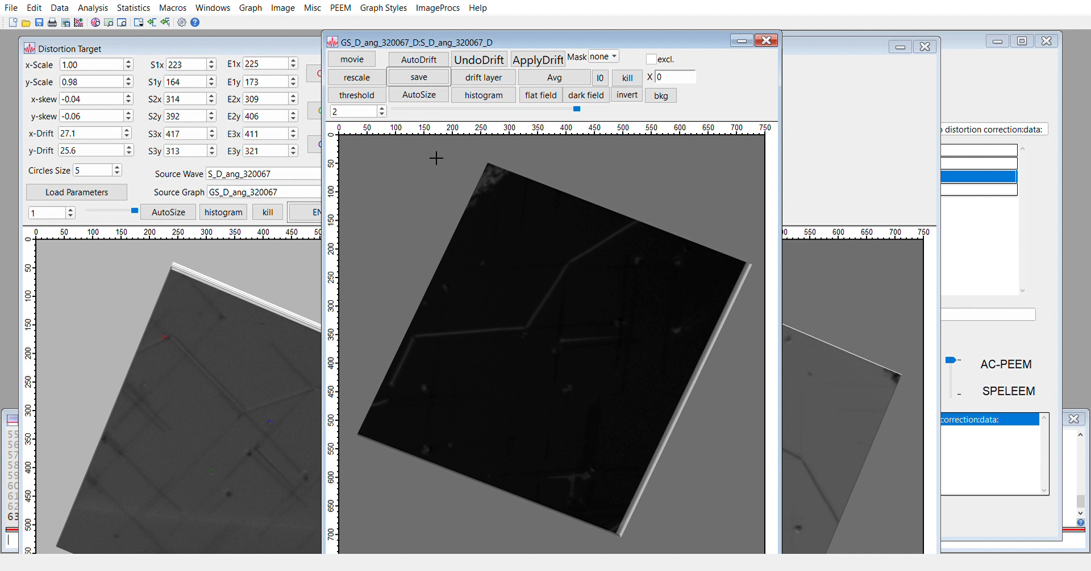
left_click(13, 424)
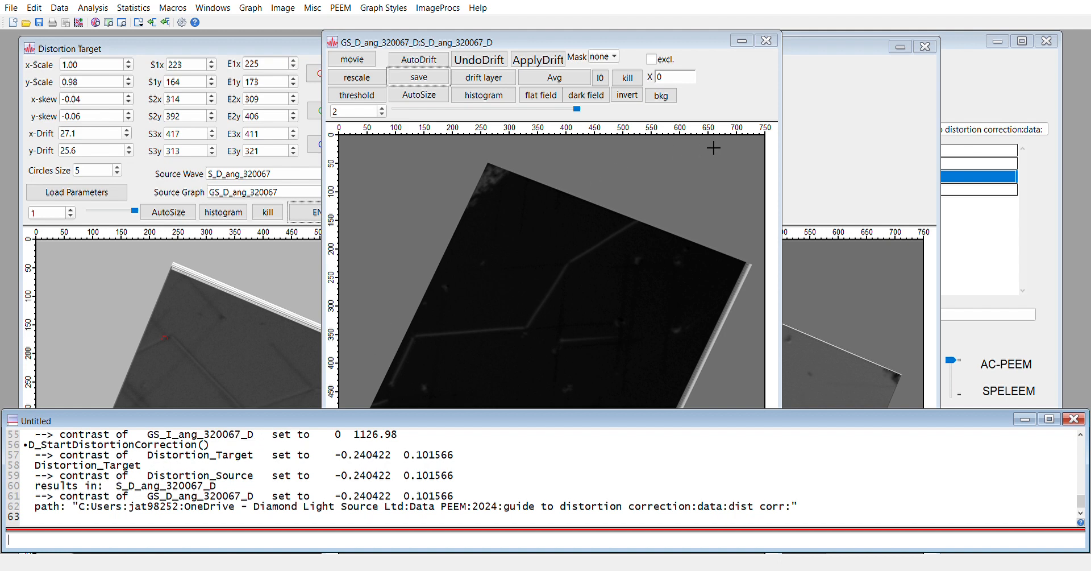
left_click(720, 116)
left_click(437, 85)
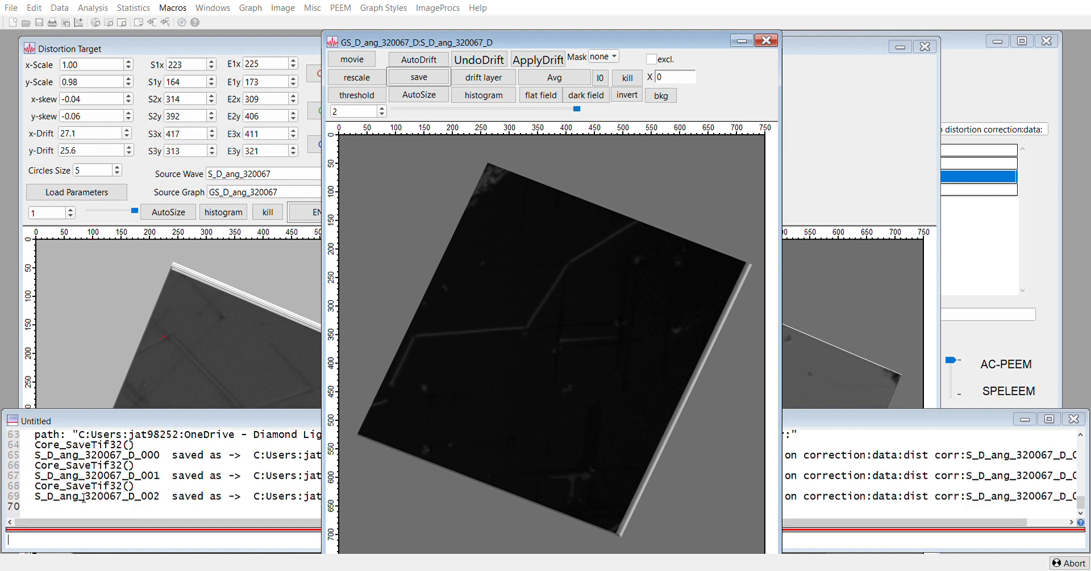
left_click(180, 477)
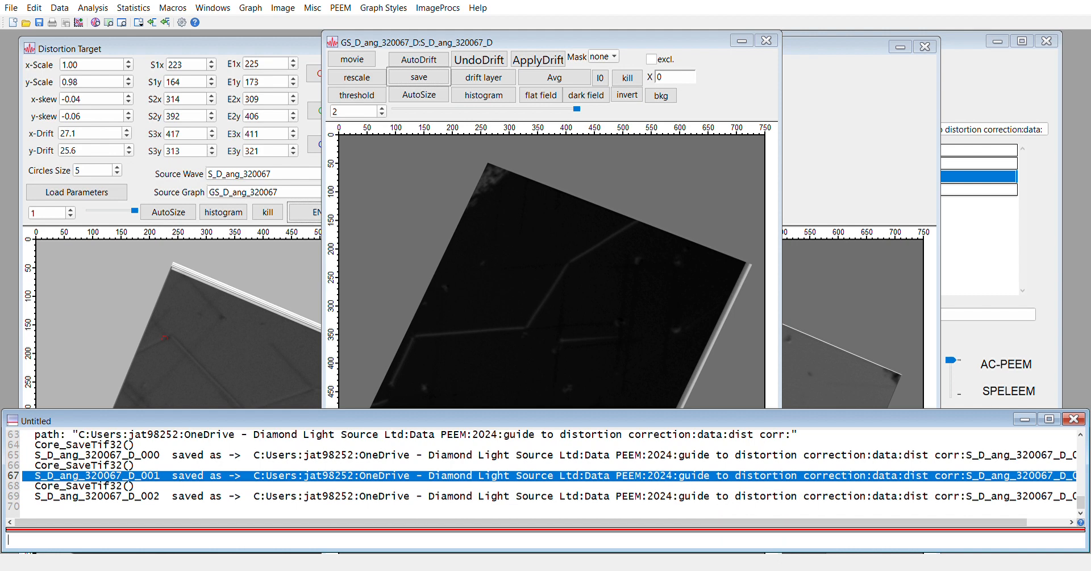
left_click(480, 543)
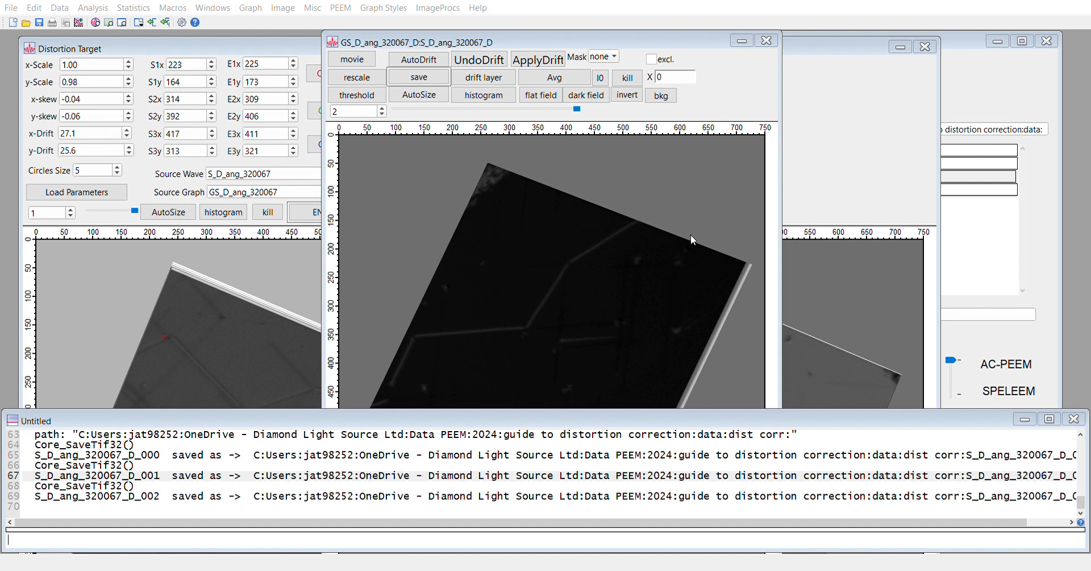
left_click(245, 261)
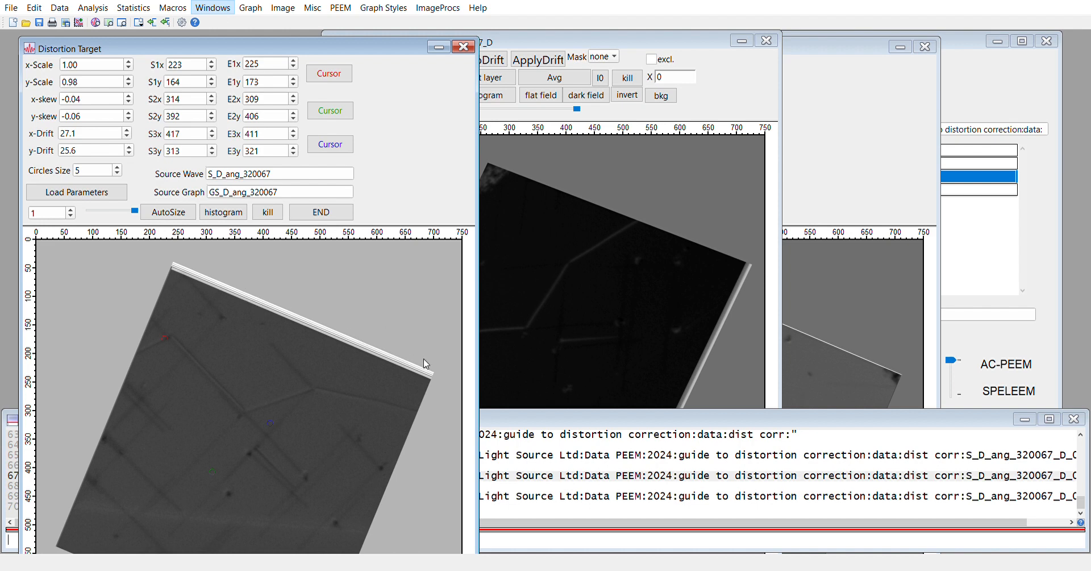
Save GS_I_ang_320067_D as TIFFs S_I_ang_320067_D_000 to _002 and confirm in the history
left_click(463, 397)
left_click(496, 200)
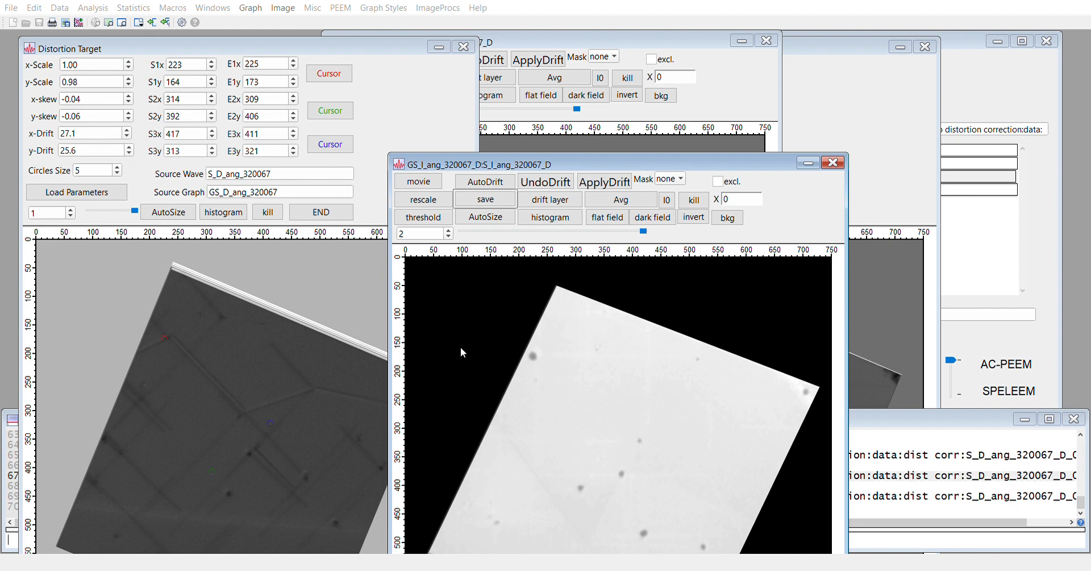
left_click(882, 468)
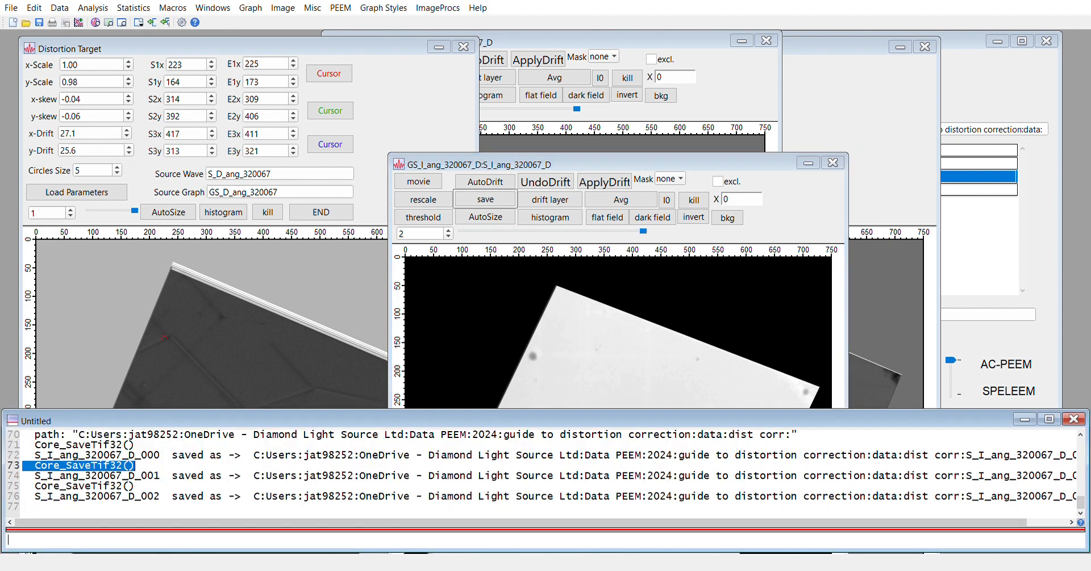
left_click(457, 541)
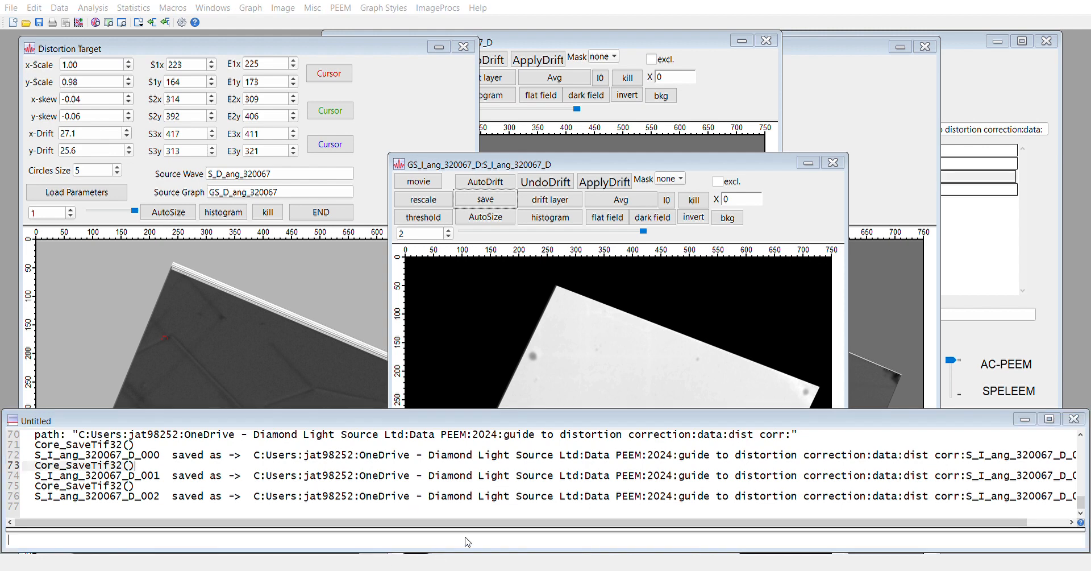